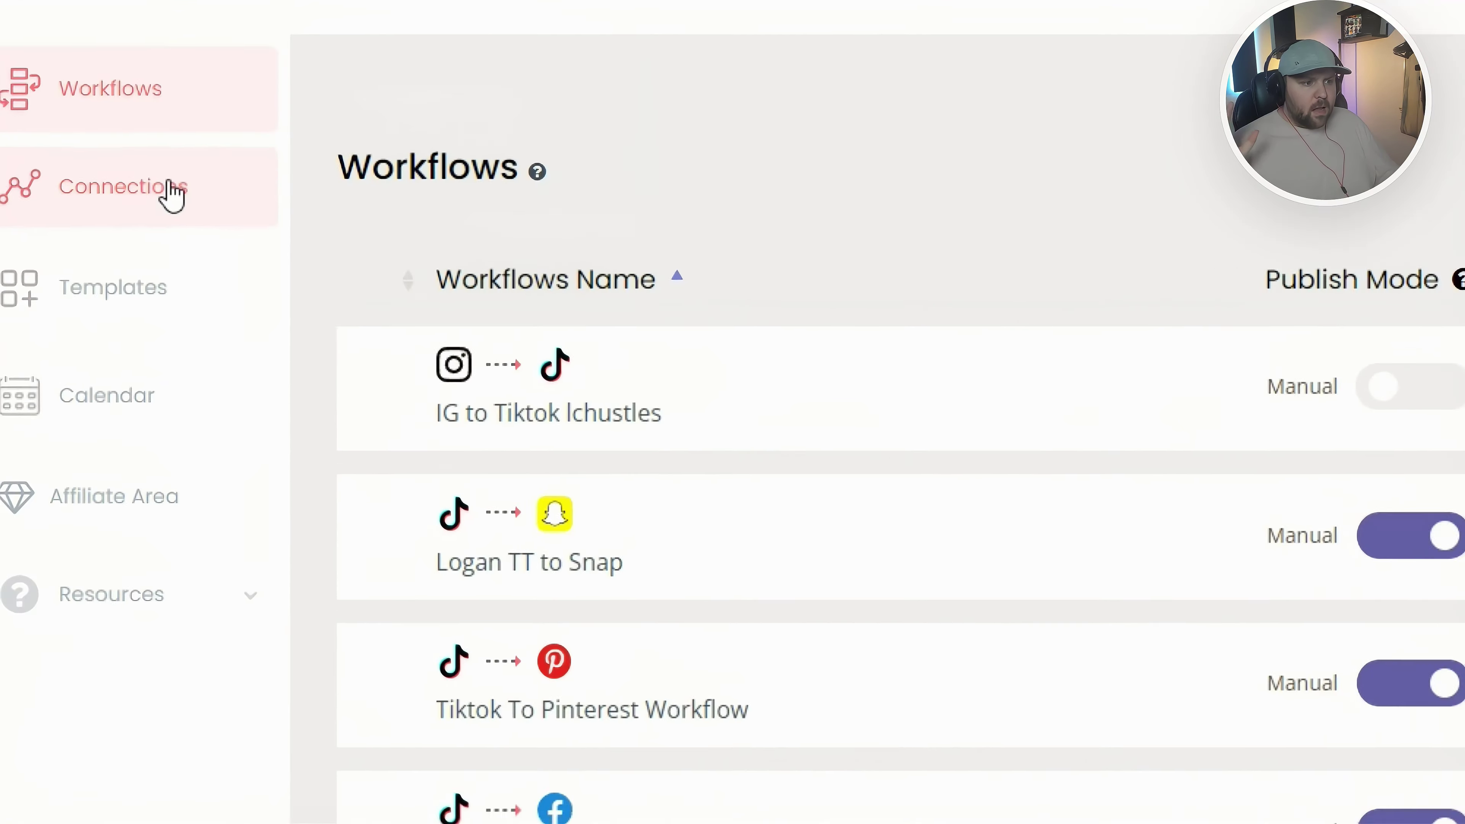
Step: Open Connections and scroll through the active accounts, such as TikTok, Pinterest and YouTube
click(174, 197)
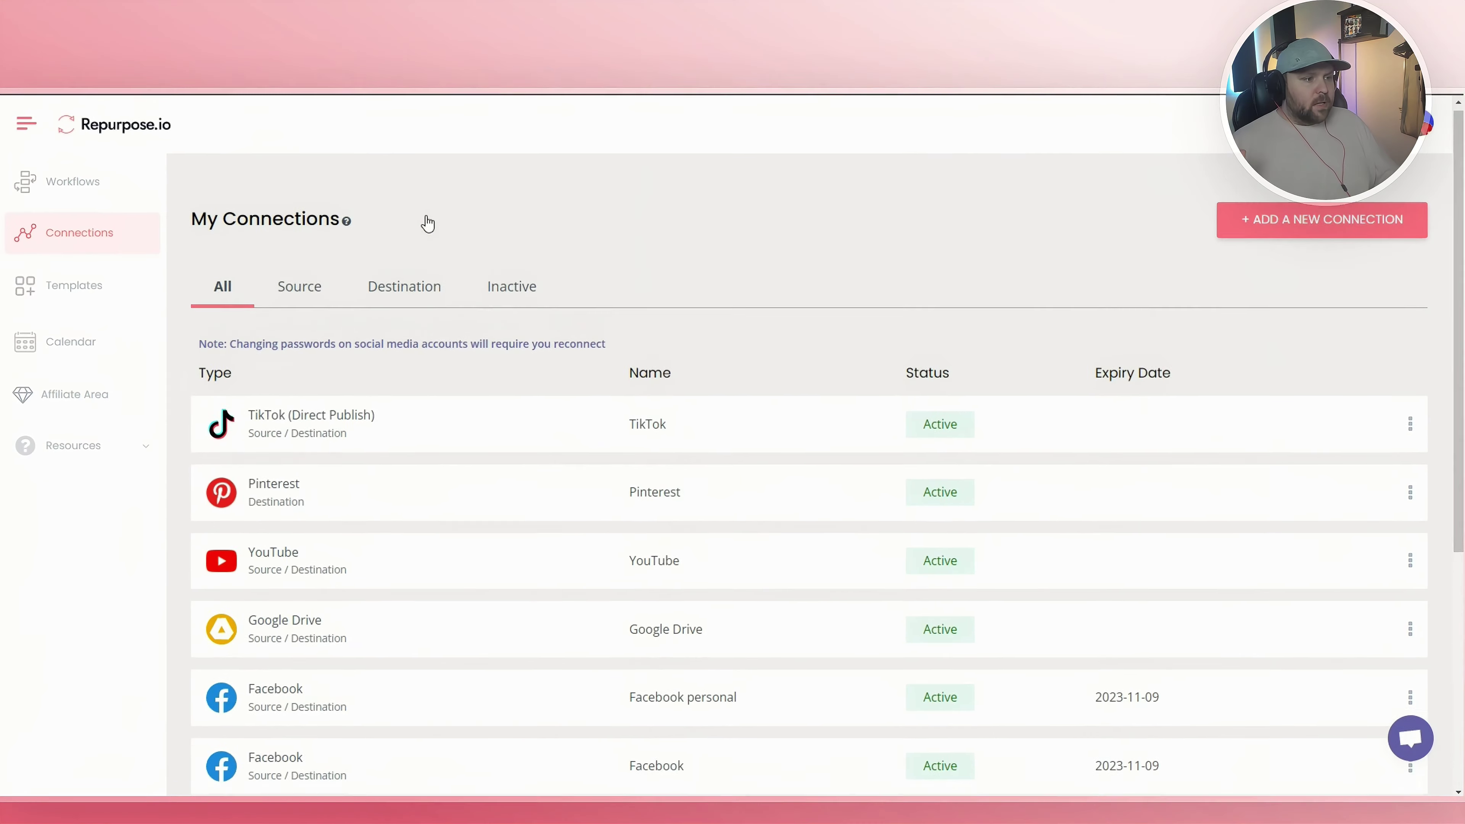
scroll(428, 223, down, 6)
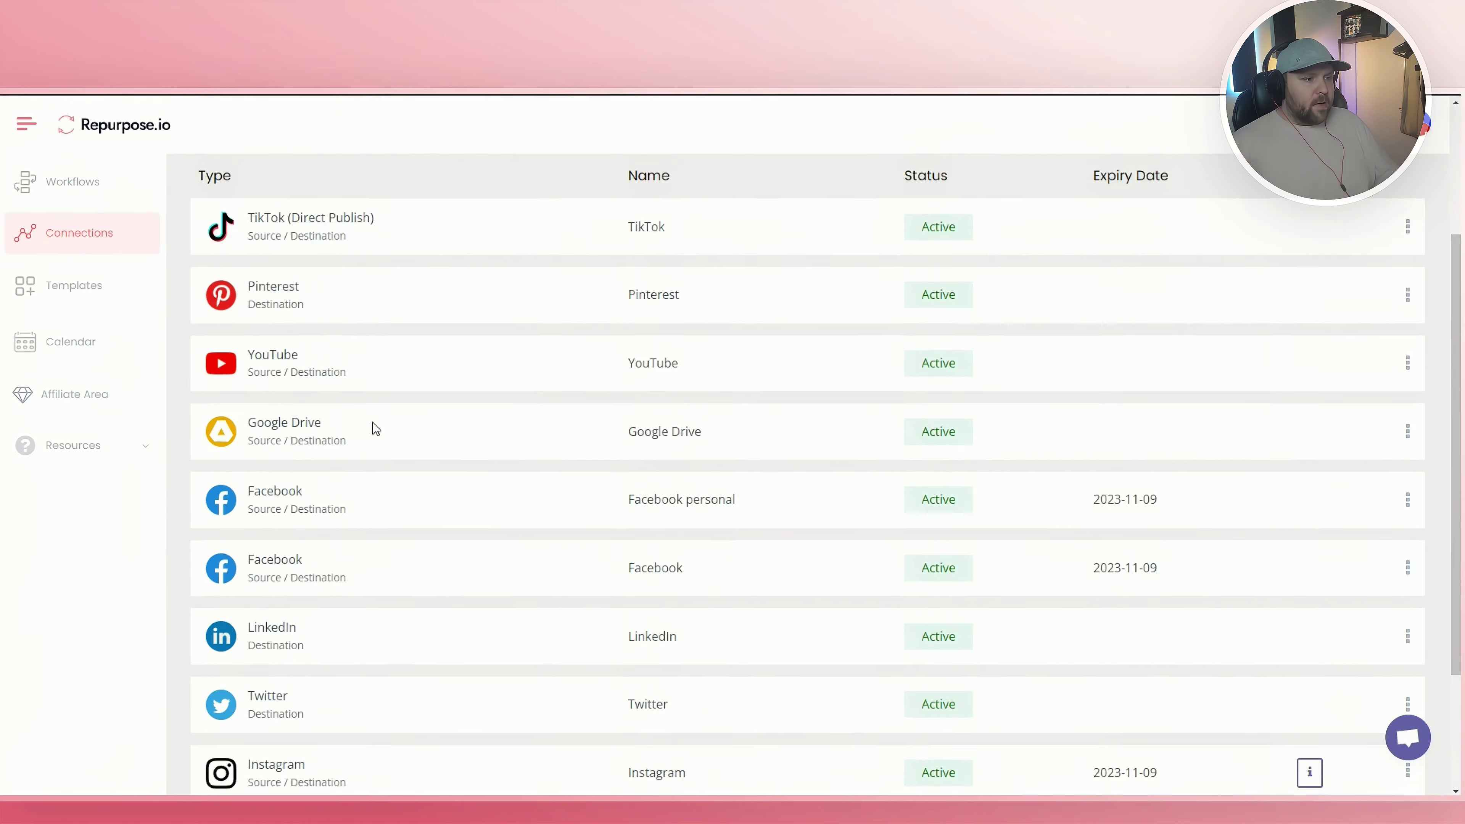
scroll(449, 543, up, 4)
scroll(433, 565, up, 2)
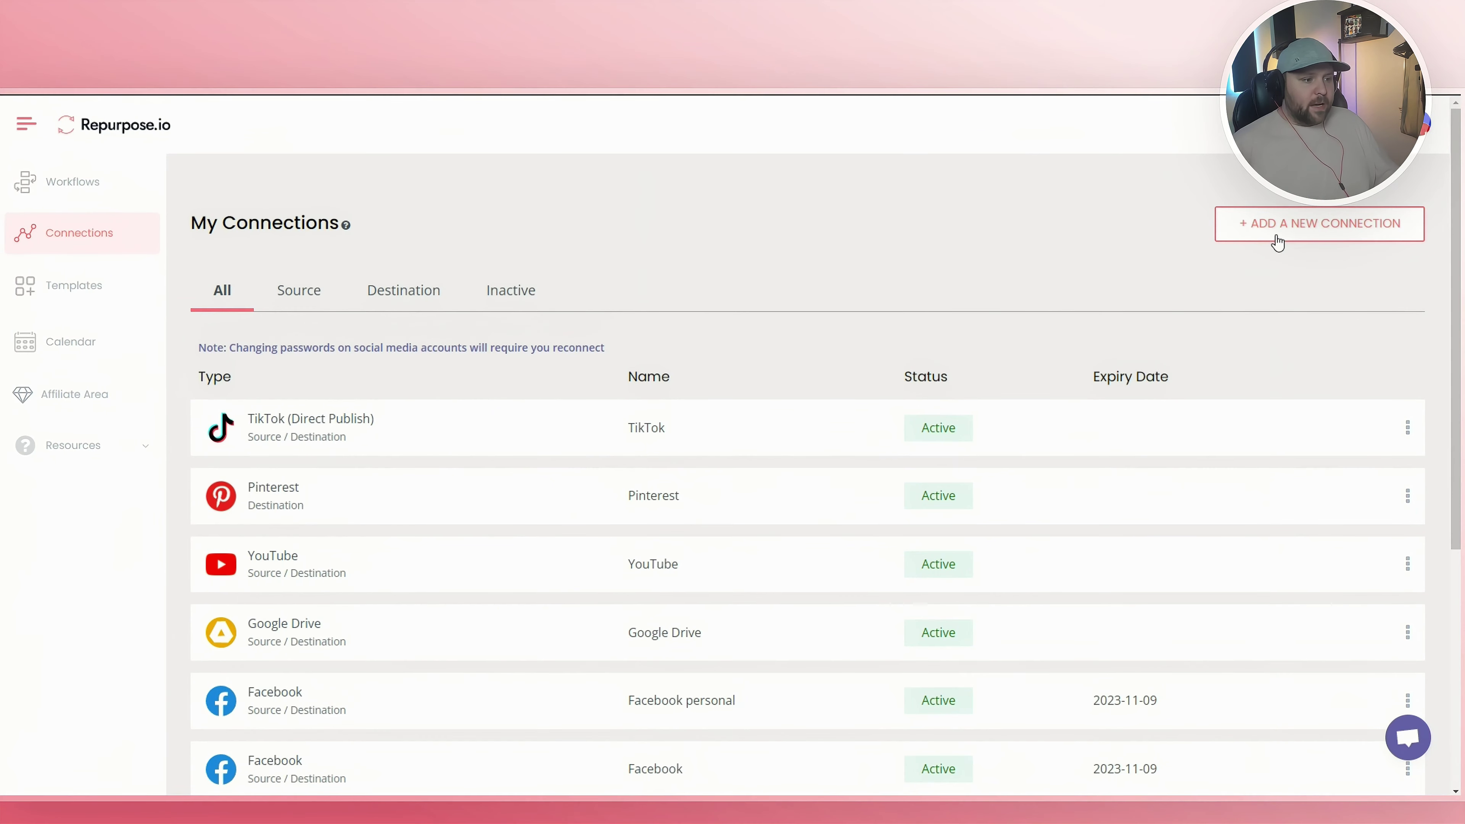
scroll(1004, 246, down, 4)
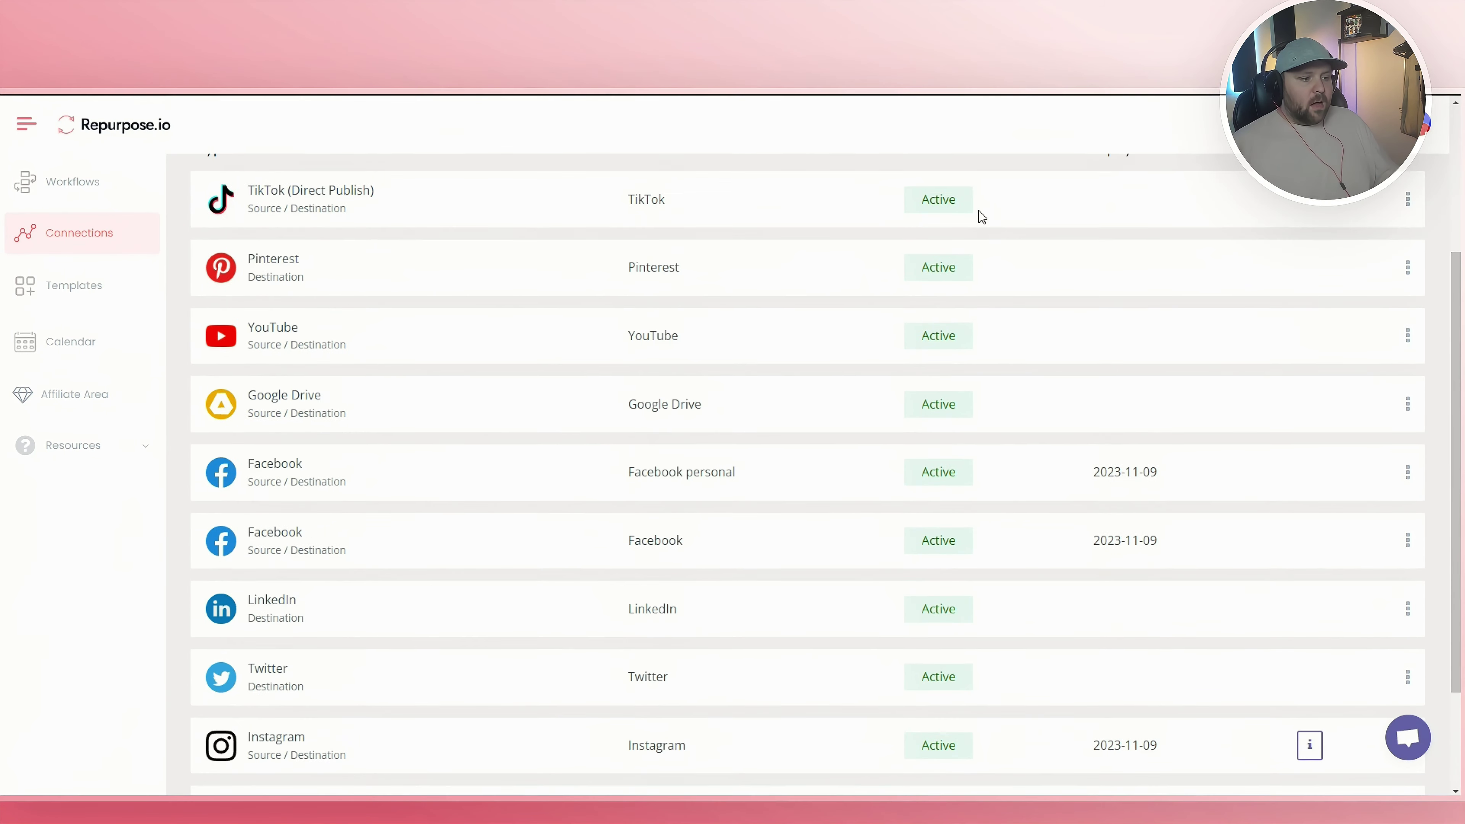
scroll(939, 222, down, 1)
scroll(942, 225, up, 5)
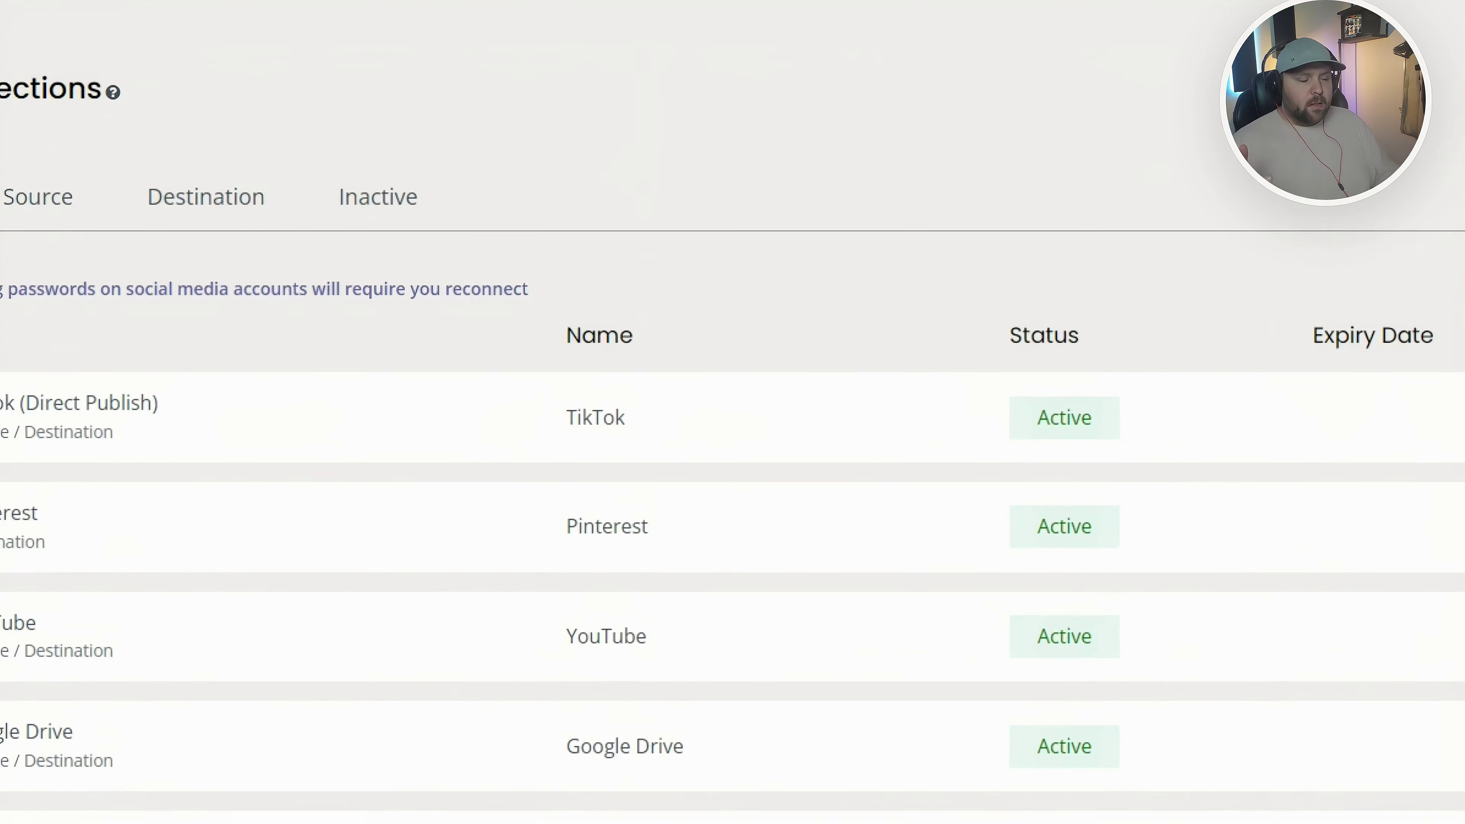
Step: Start adding a LinkedIn connection, then cancel it and close the connection picker
click(1301, 225)
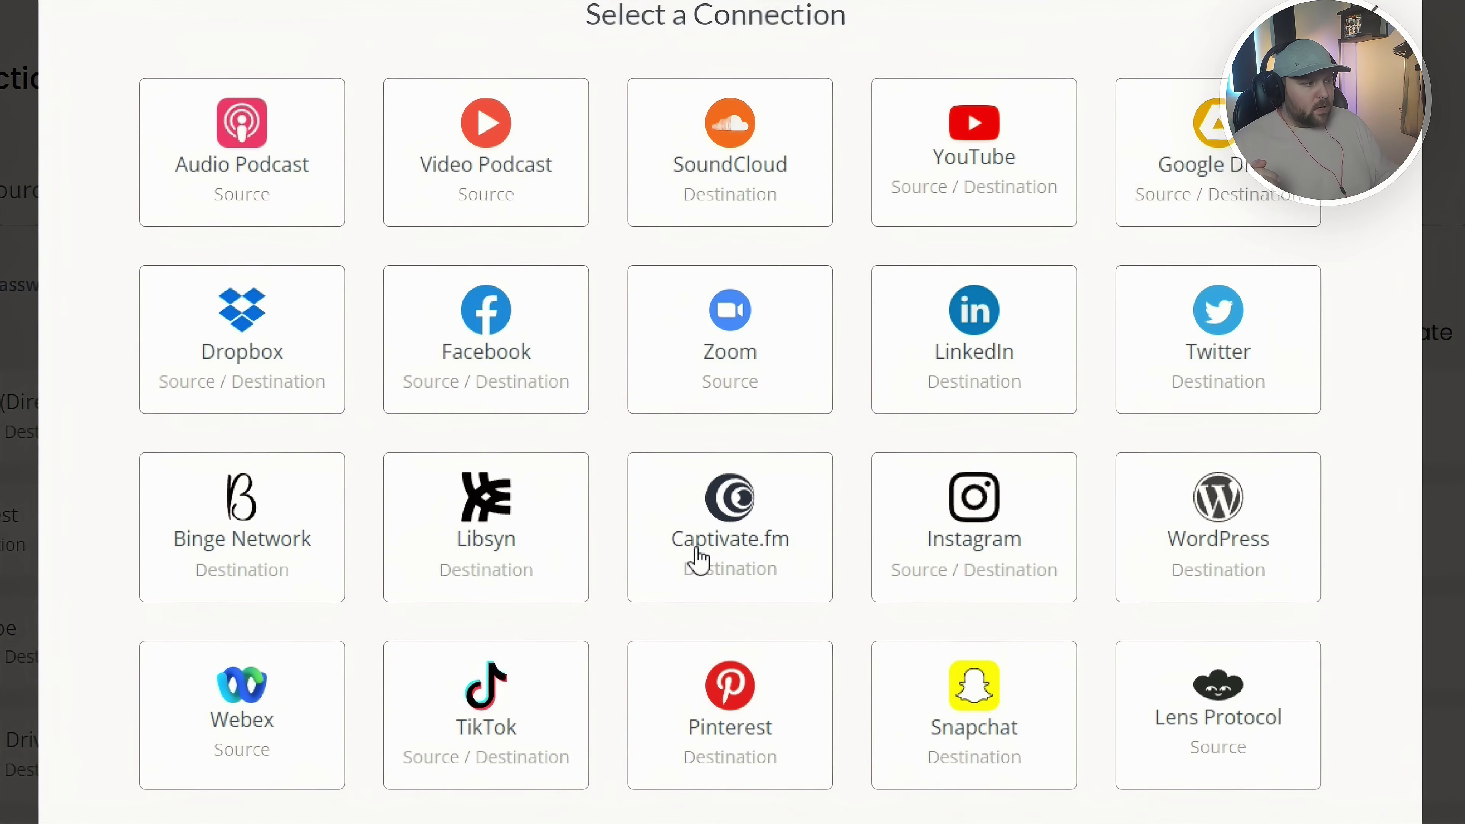
click(945, 350)
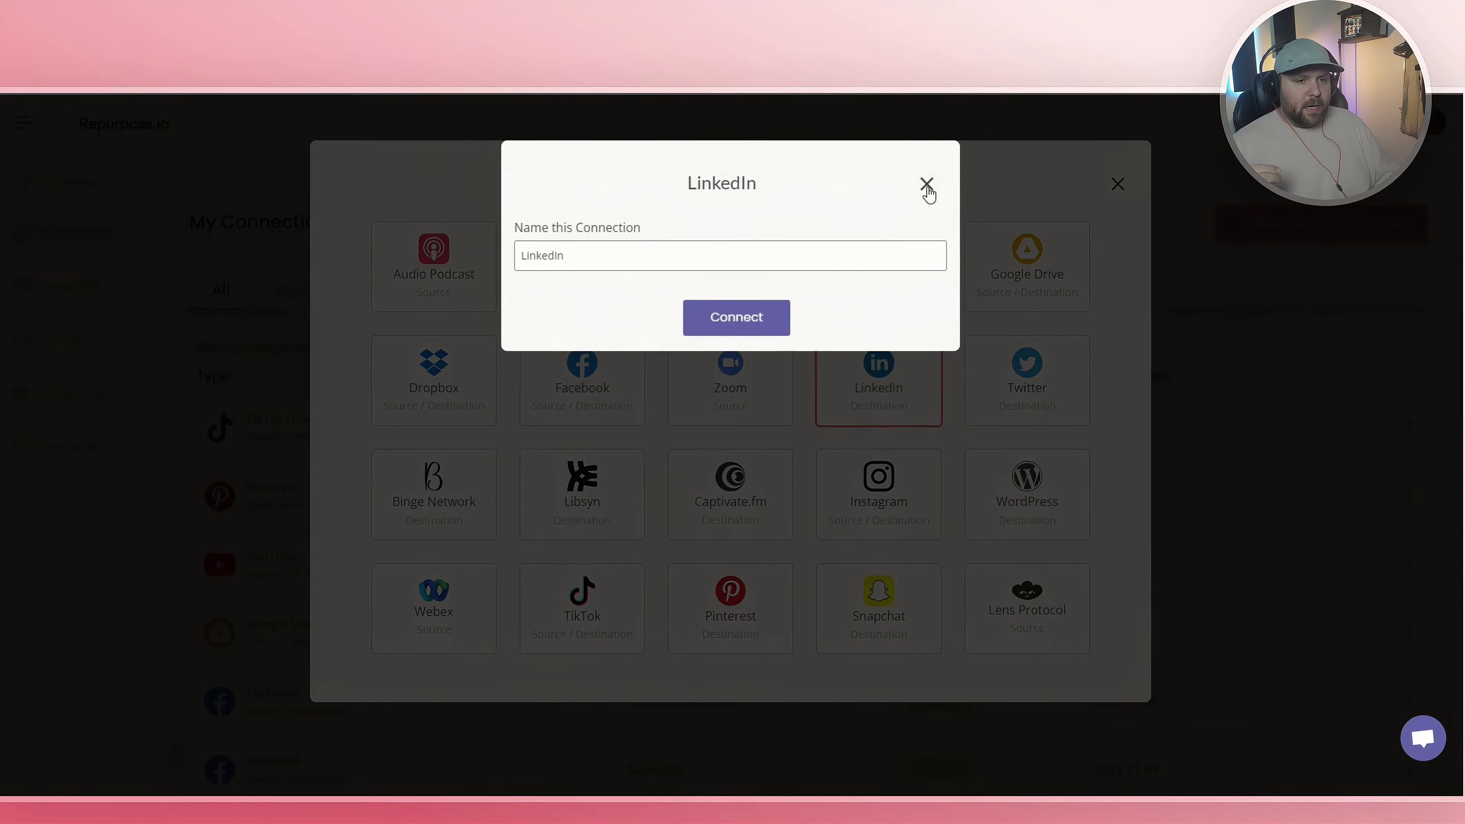
click(1053, 16)
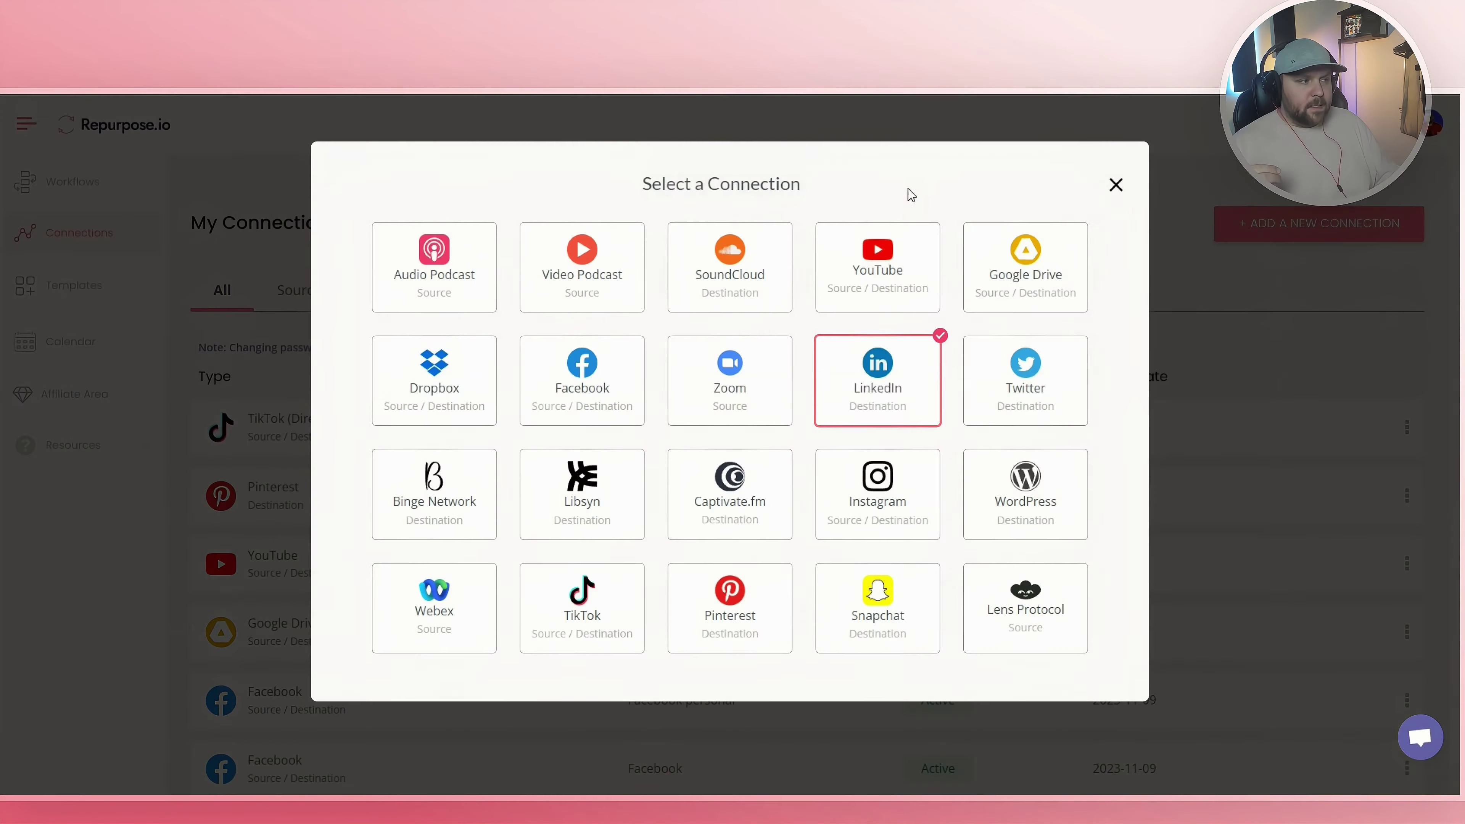
key(Escape)
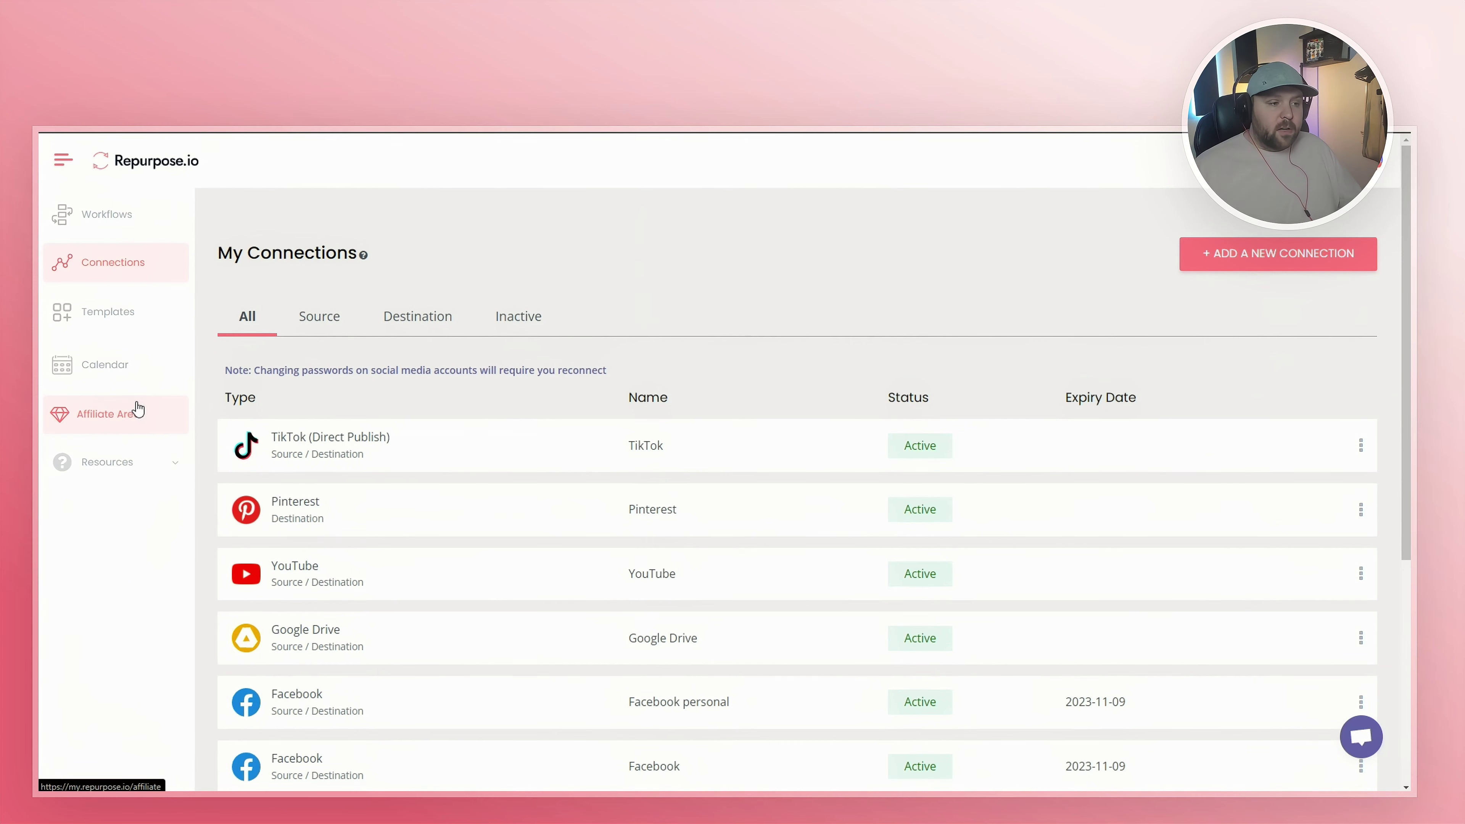
Step: Create a new workflow from the Workflows page and begin naming it 'Youtube shorts to'
click(130, 227)
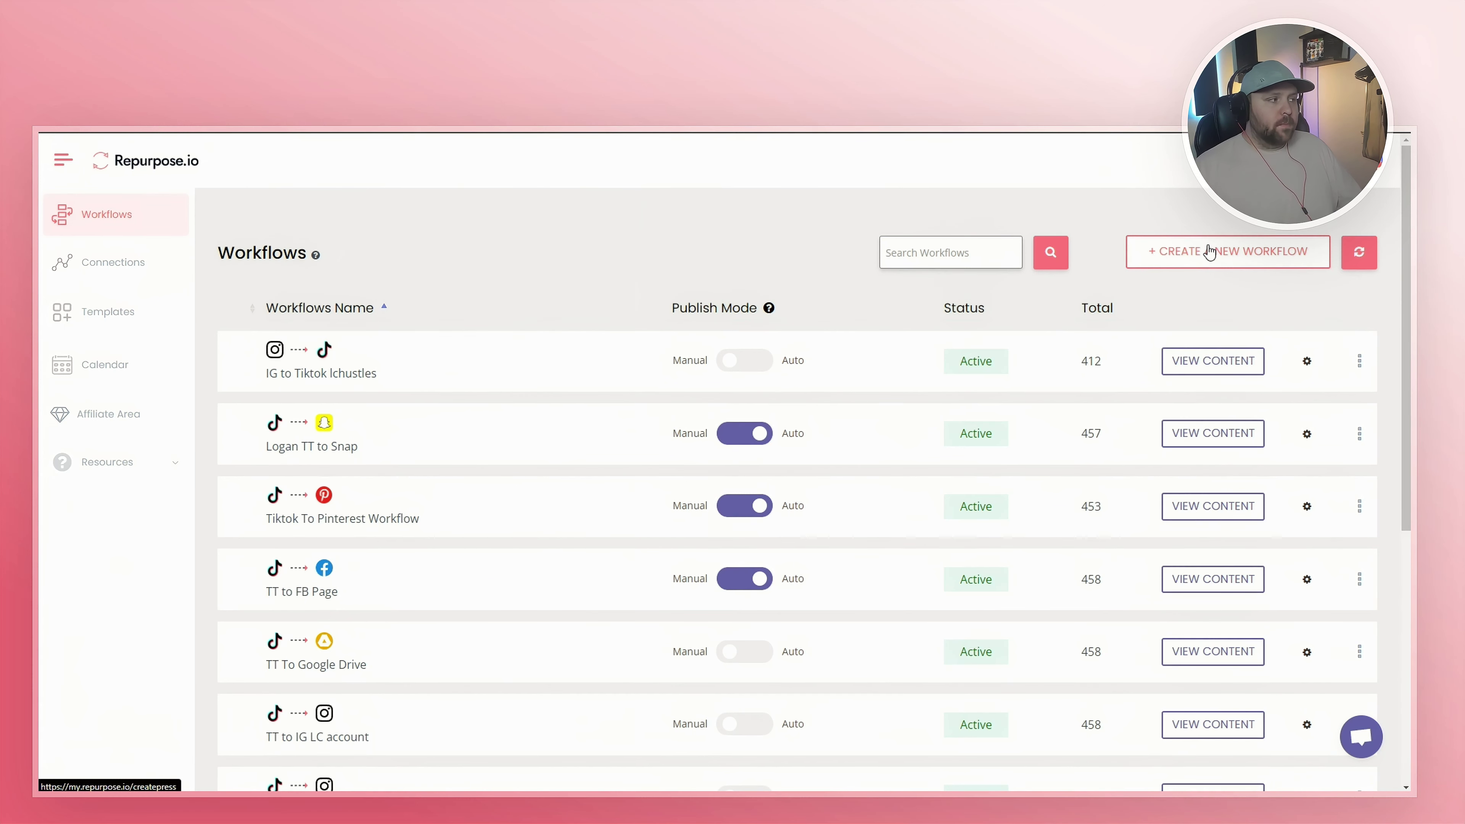
click(1210, 252)
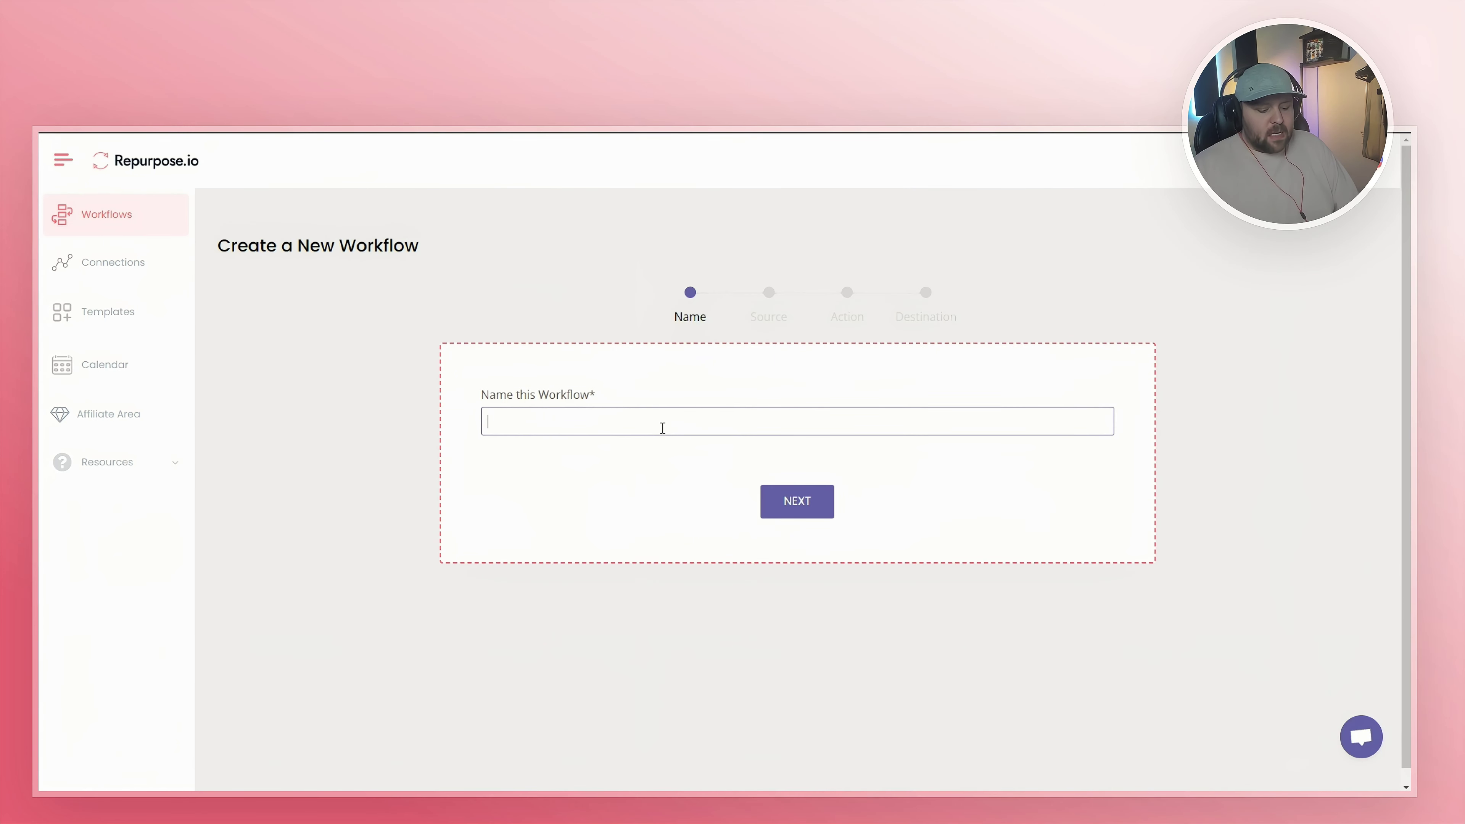
text(Youtube )
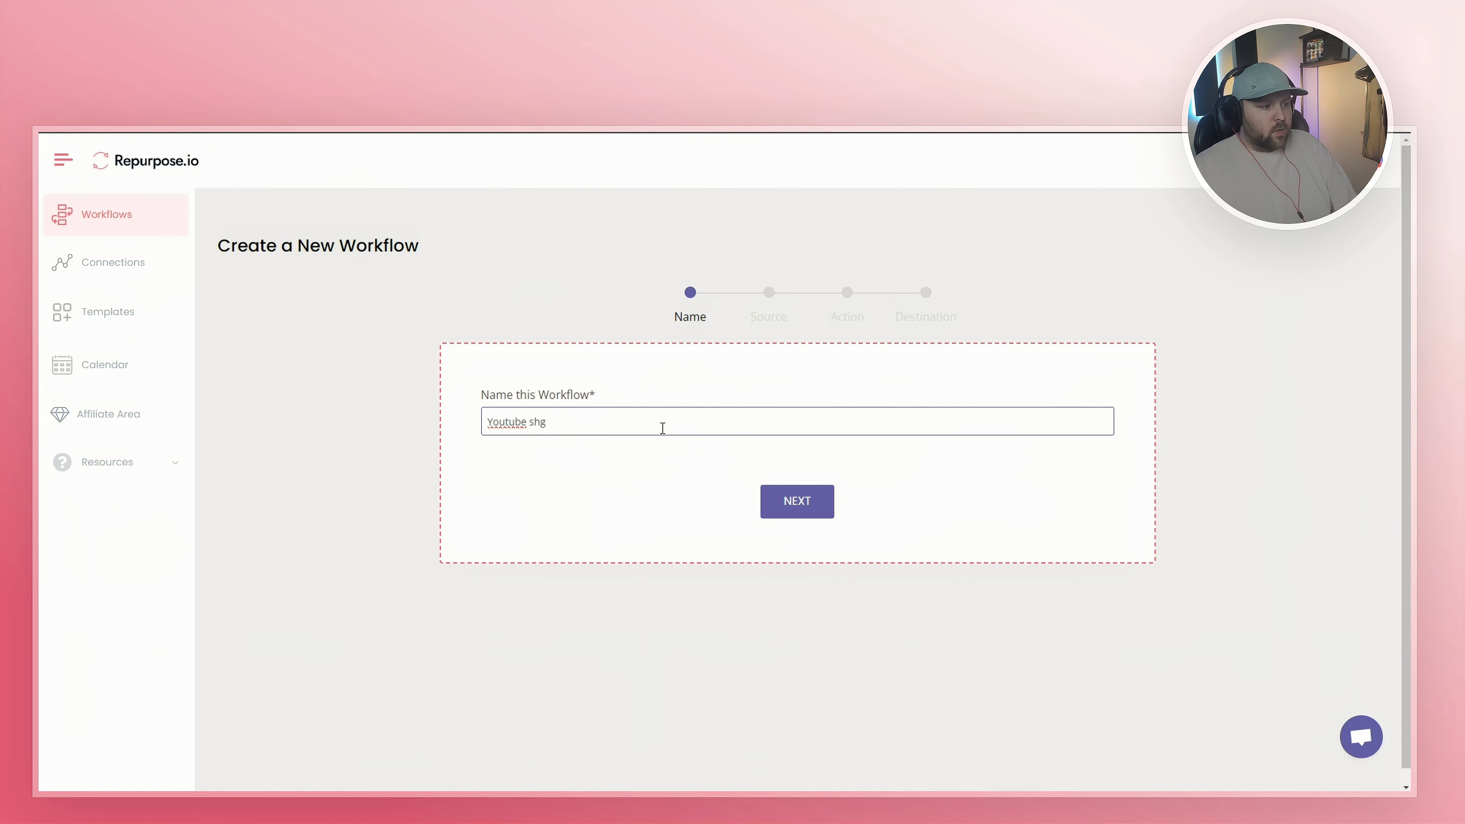
text(shorts to Tiktok account)
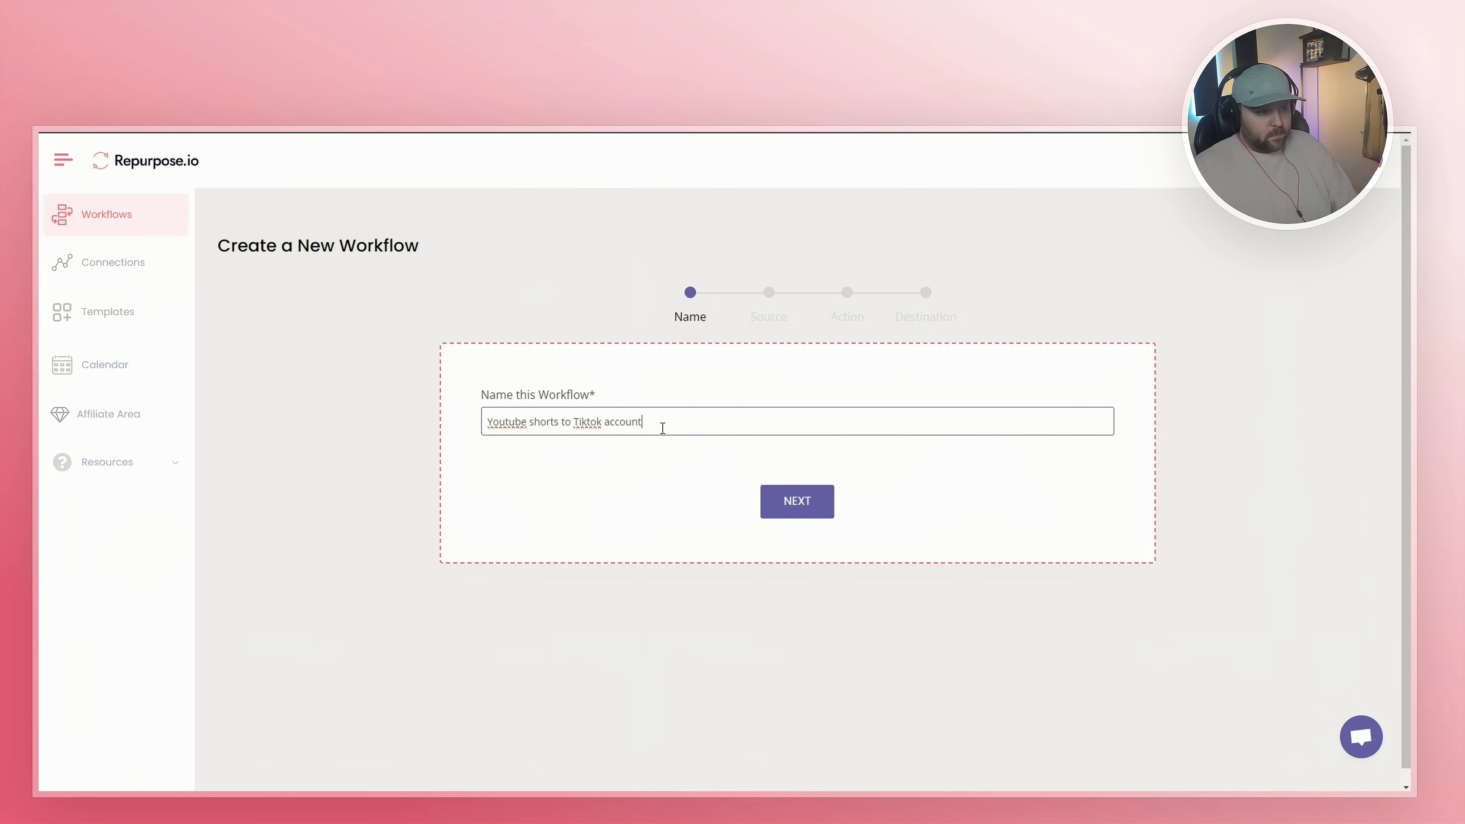
Step: Set the workflow source to YouTube, Main Channel, with the YouTube Shorts video type
click(795, 502)
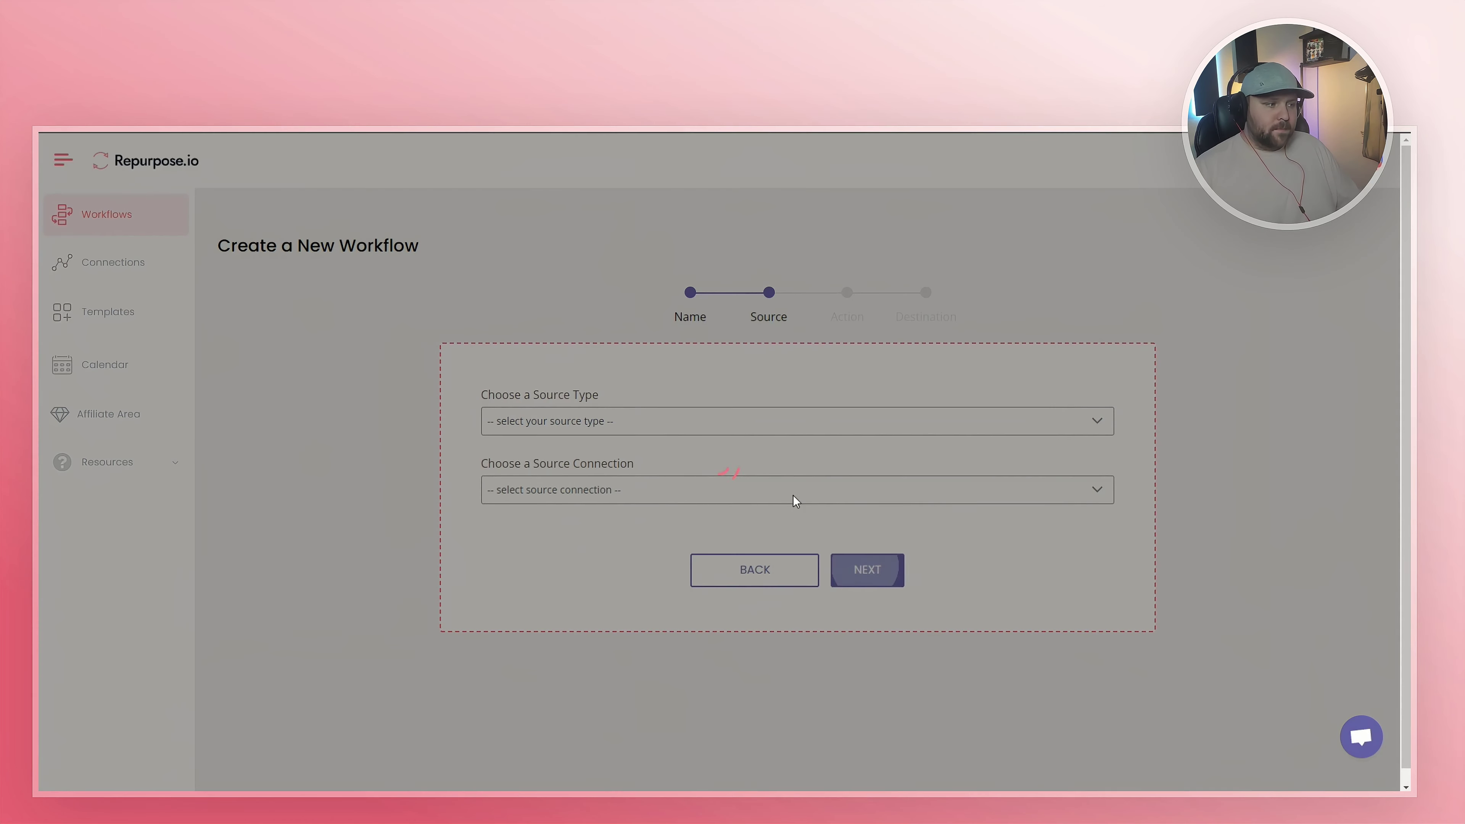
click(646, 423)
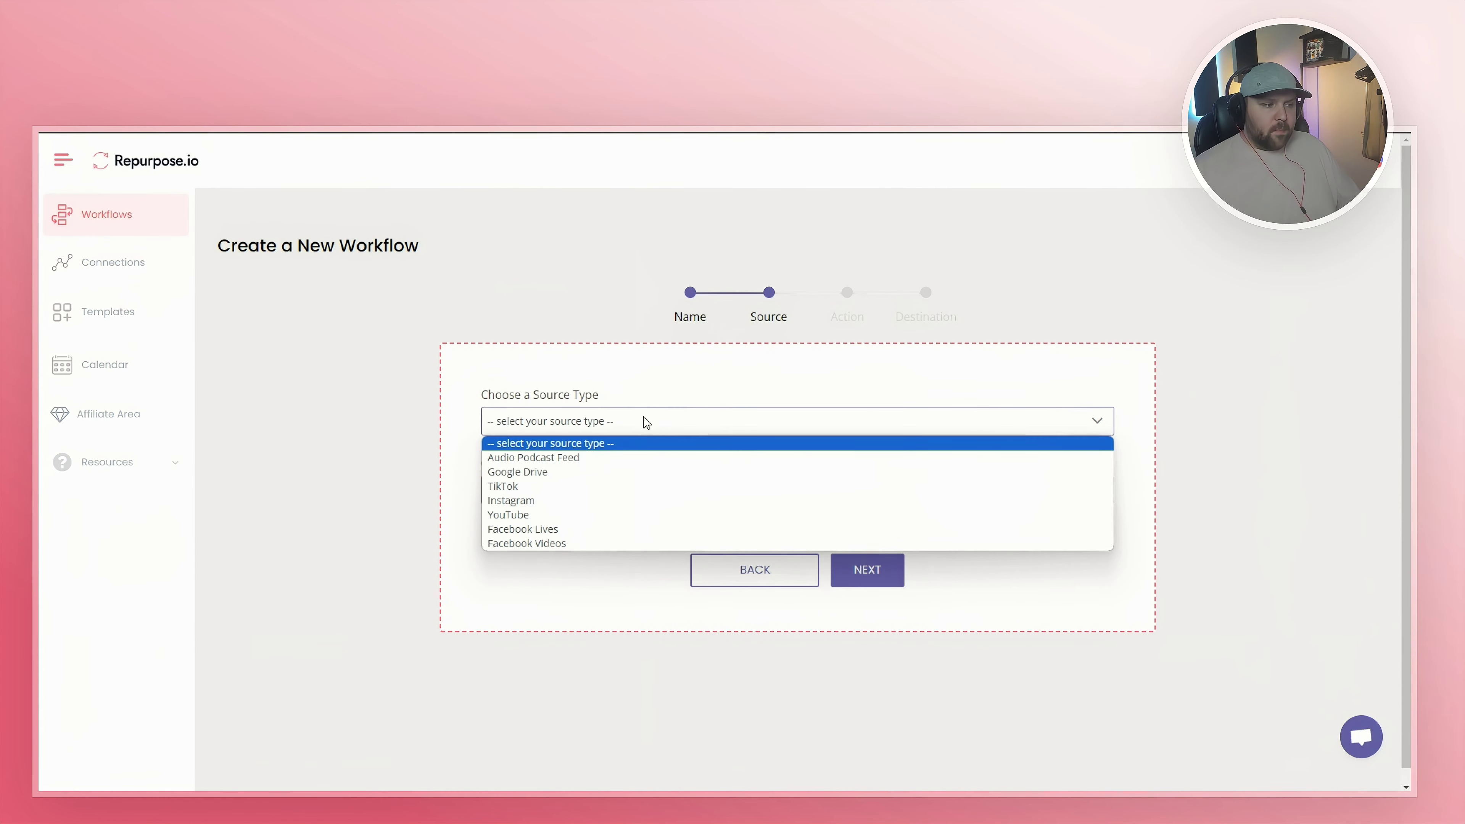
click(550, 515)
click(637, 558)
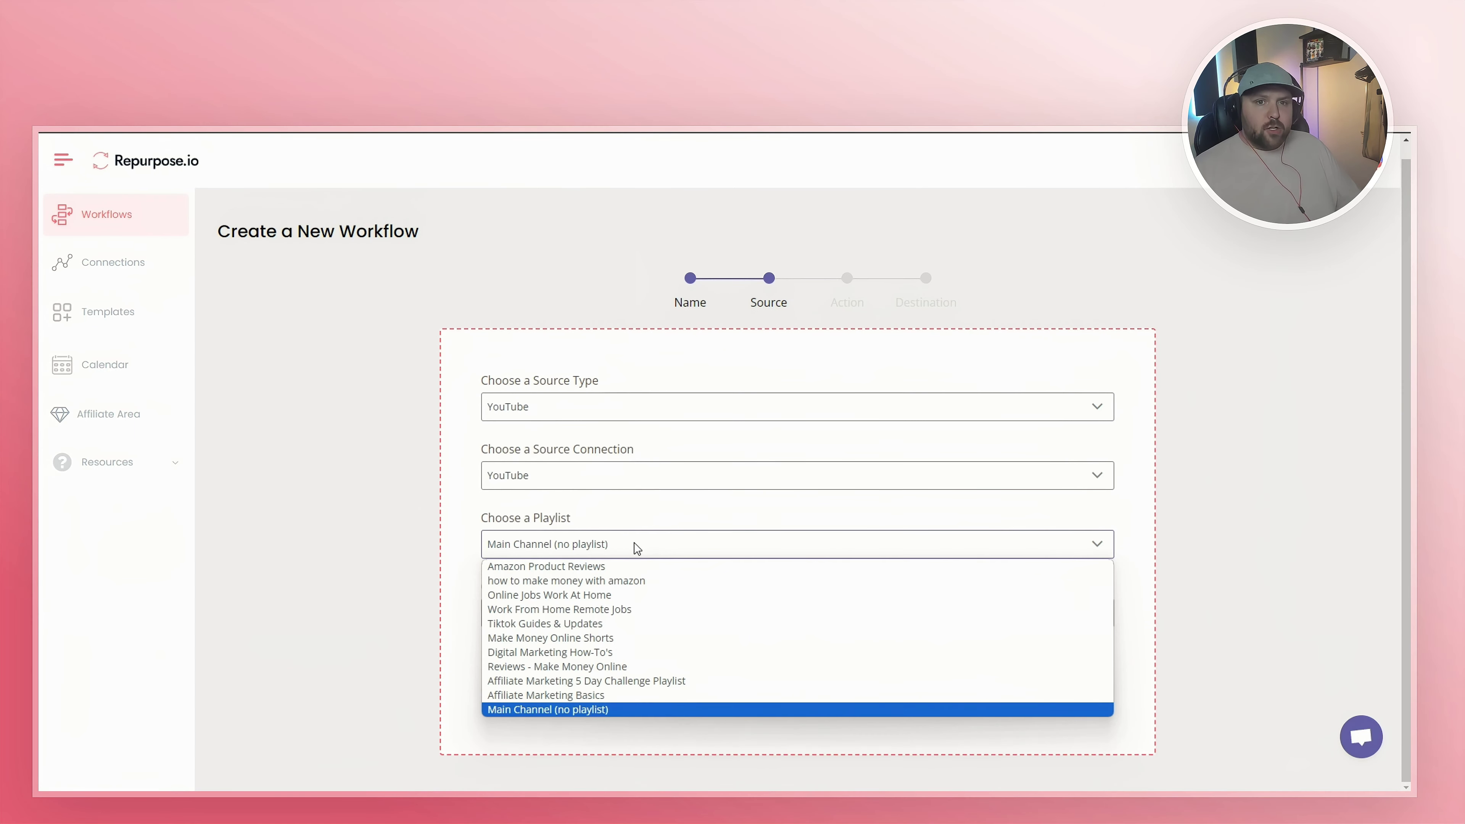
click(636, 549)
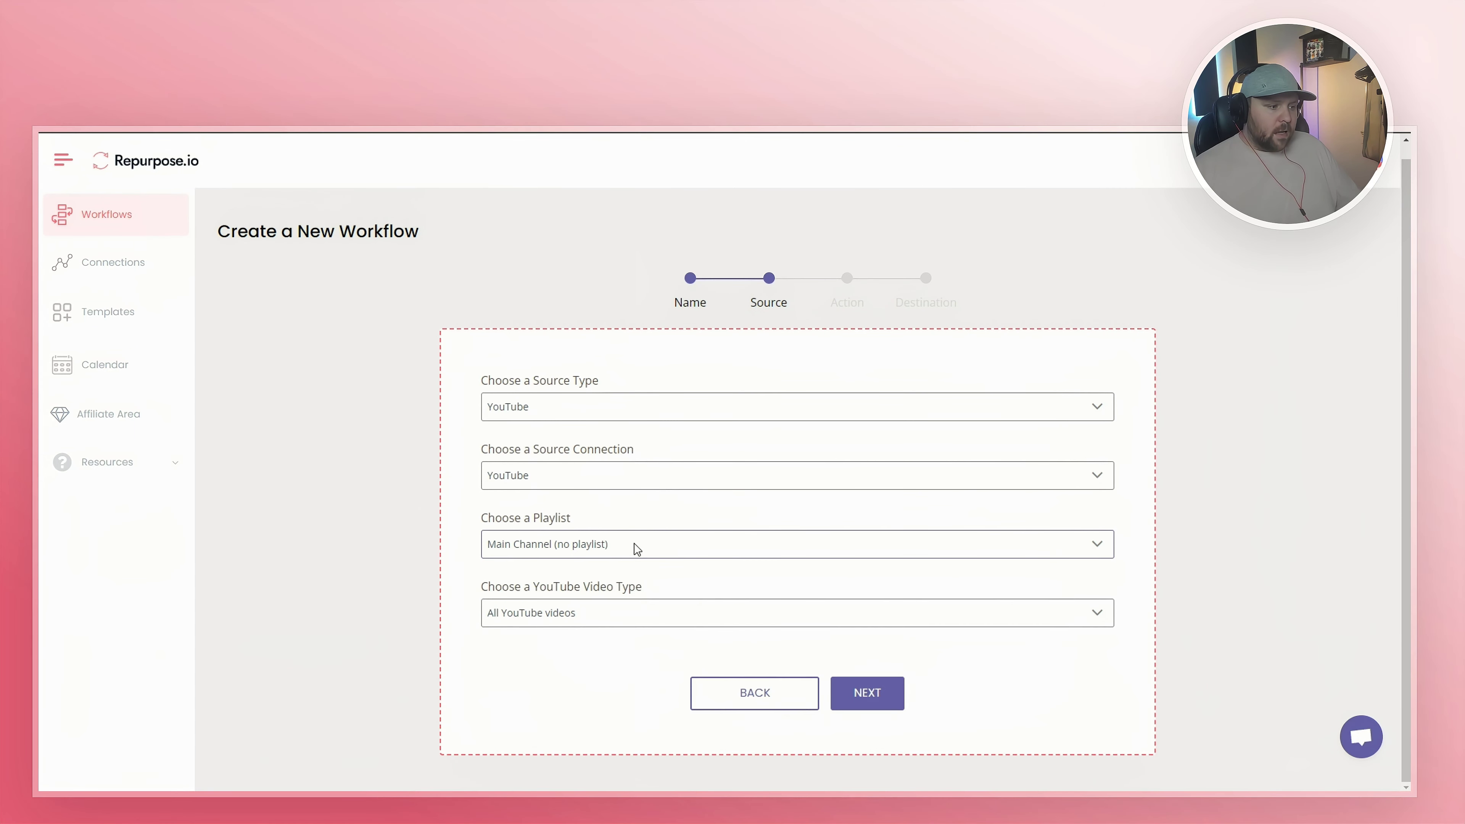
click(602, 612)
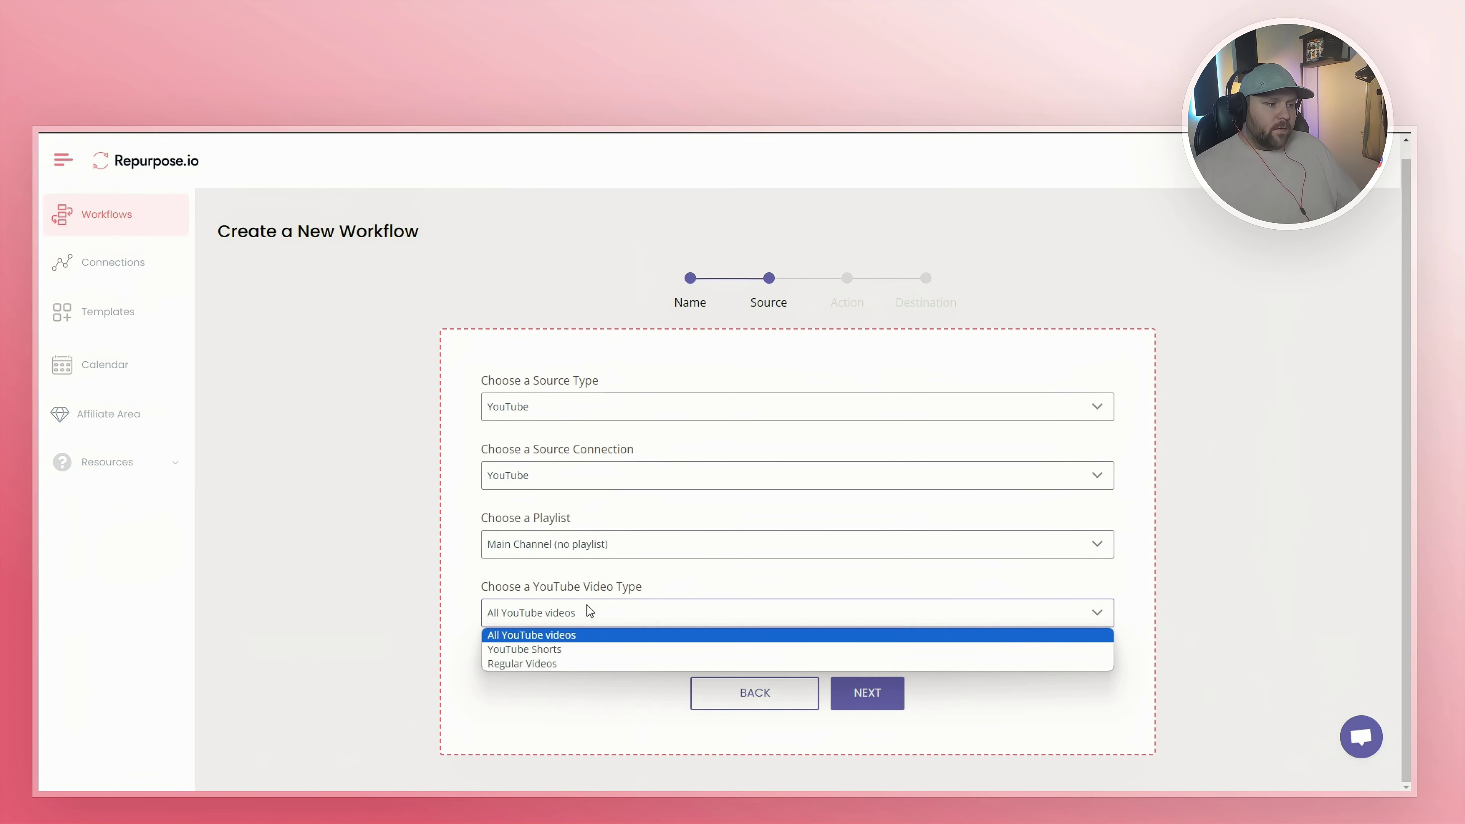
click(601, 650)
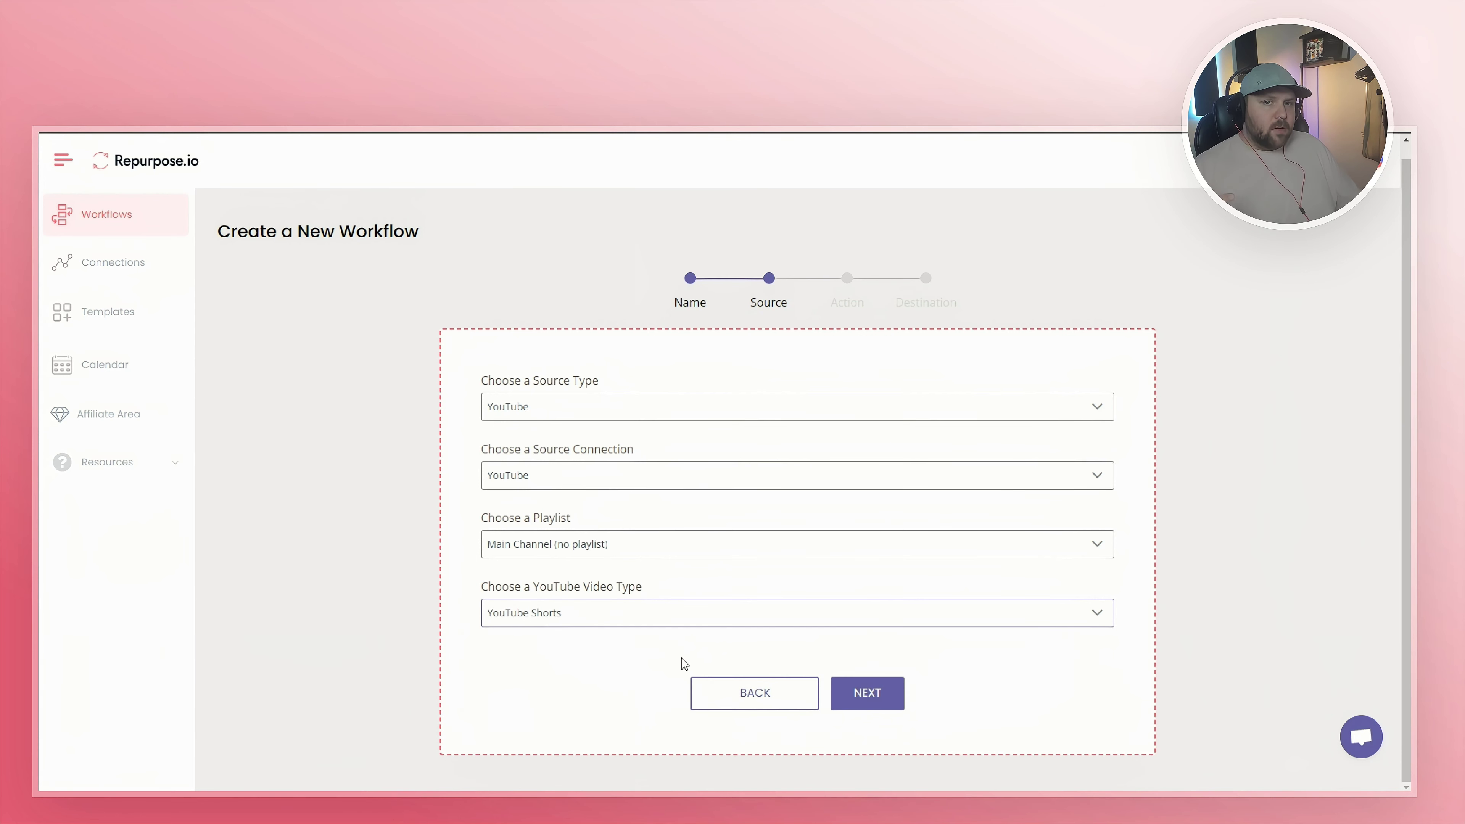
Step: On the action step, keep Upload Video with Full Video as the portion
click(891, 694)
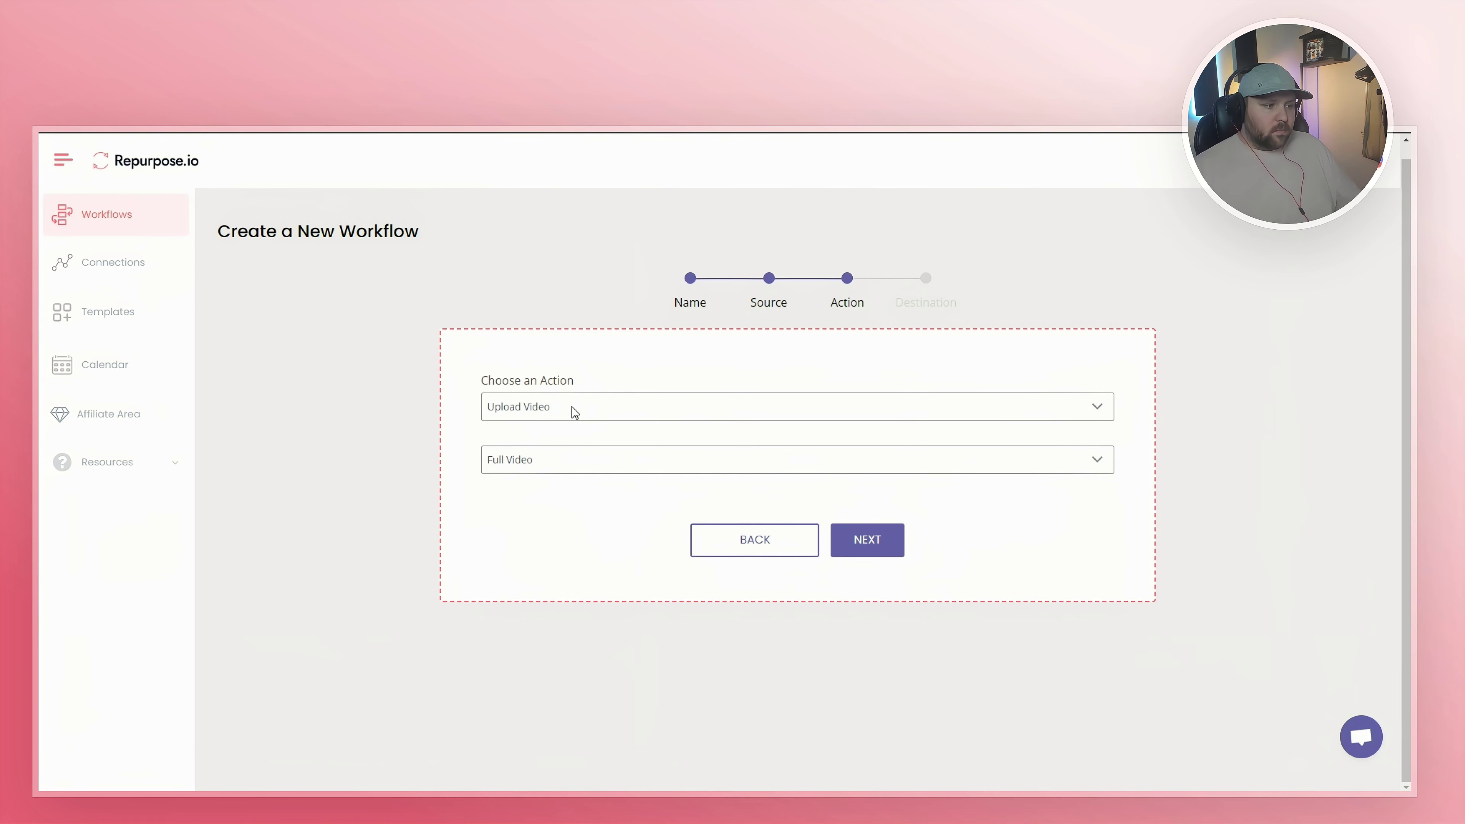
click(652, 461)
click(654, 461)
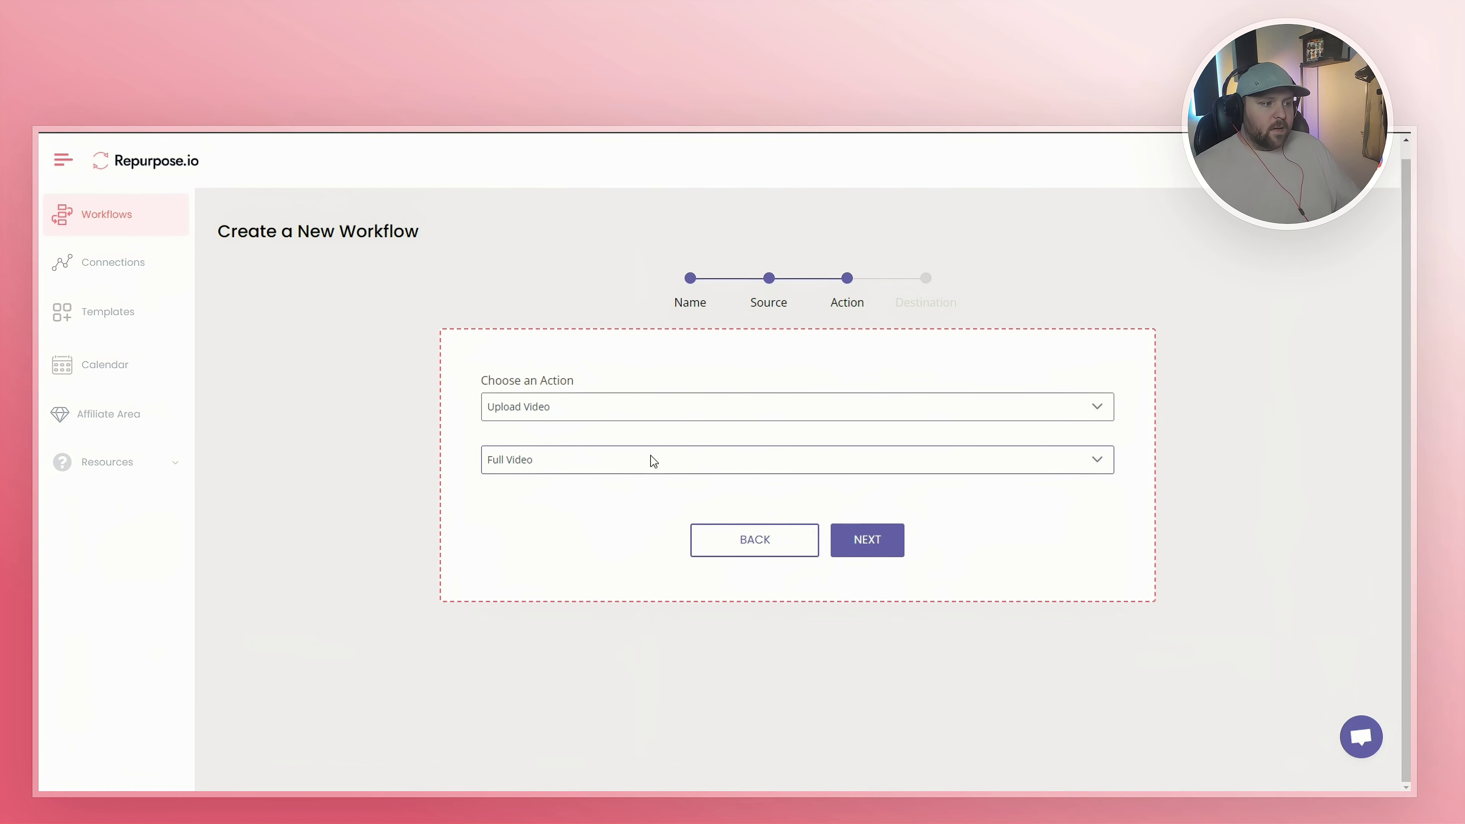
click(651, 461)
click(651, 461)
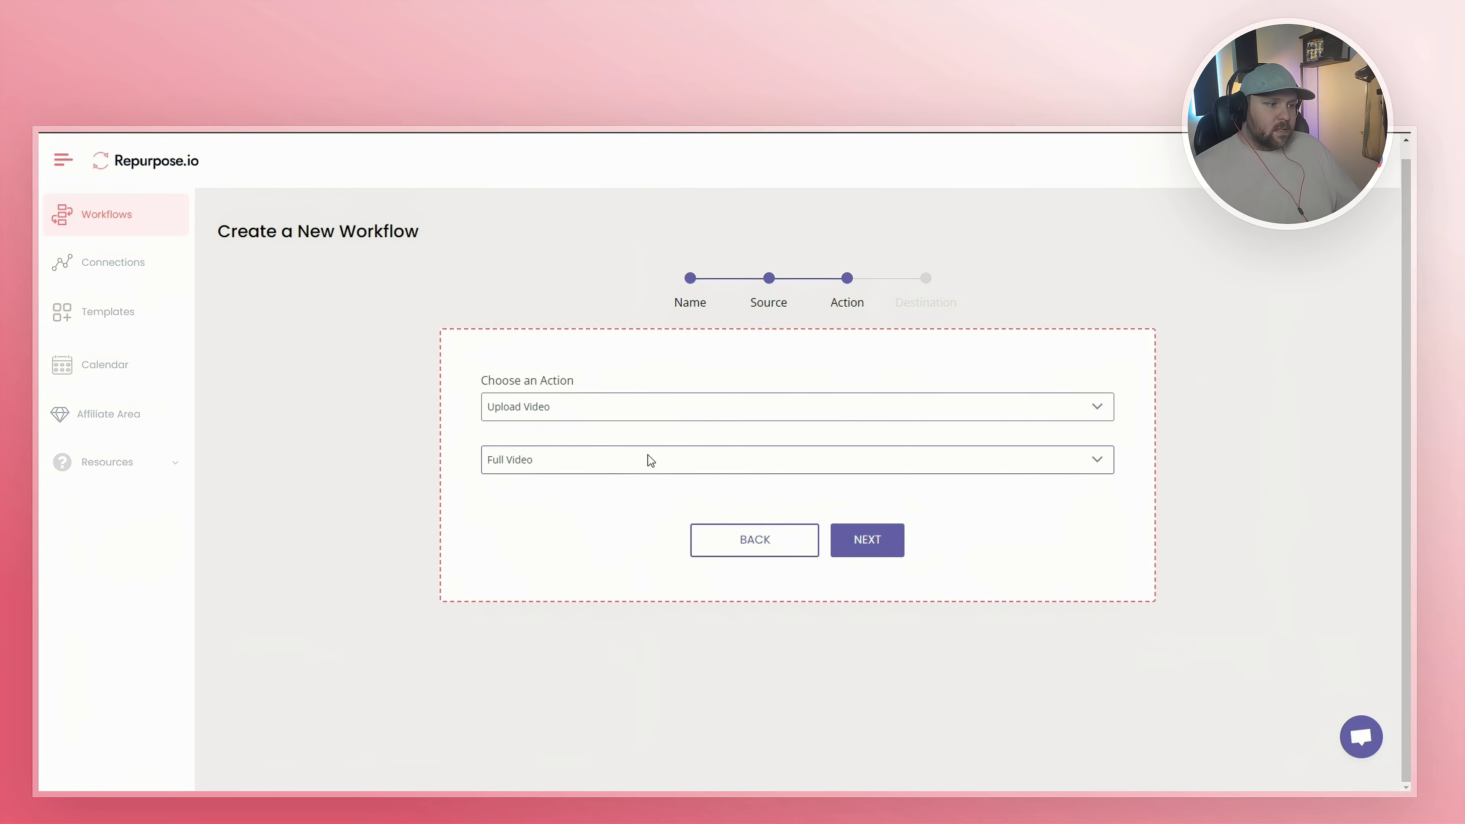
Step: Choose TikTok as the destination connection and finish the workflow
click(885, 548)
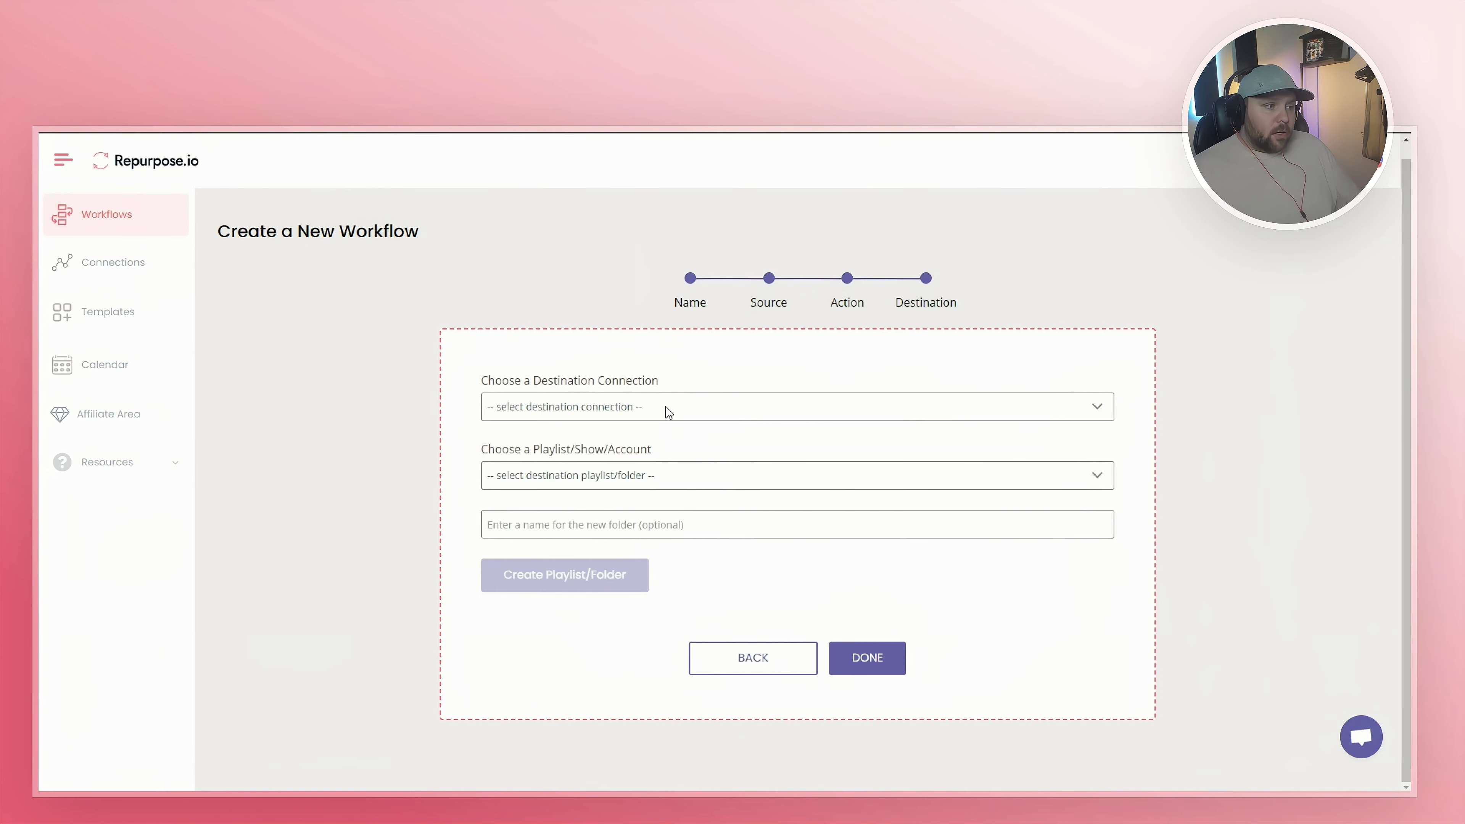
click(664, 410)
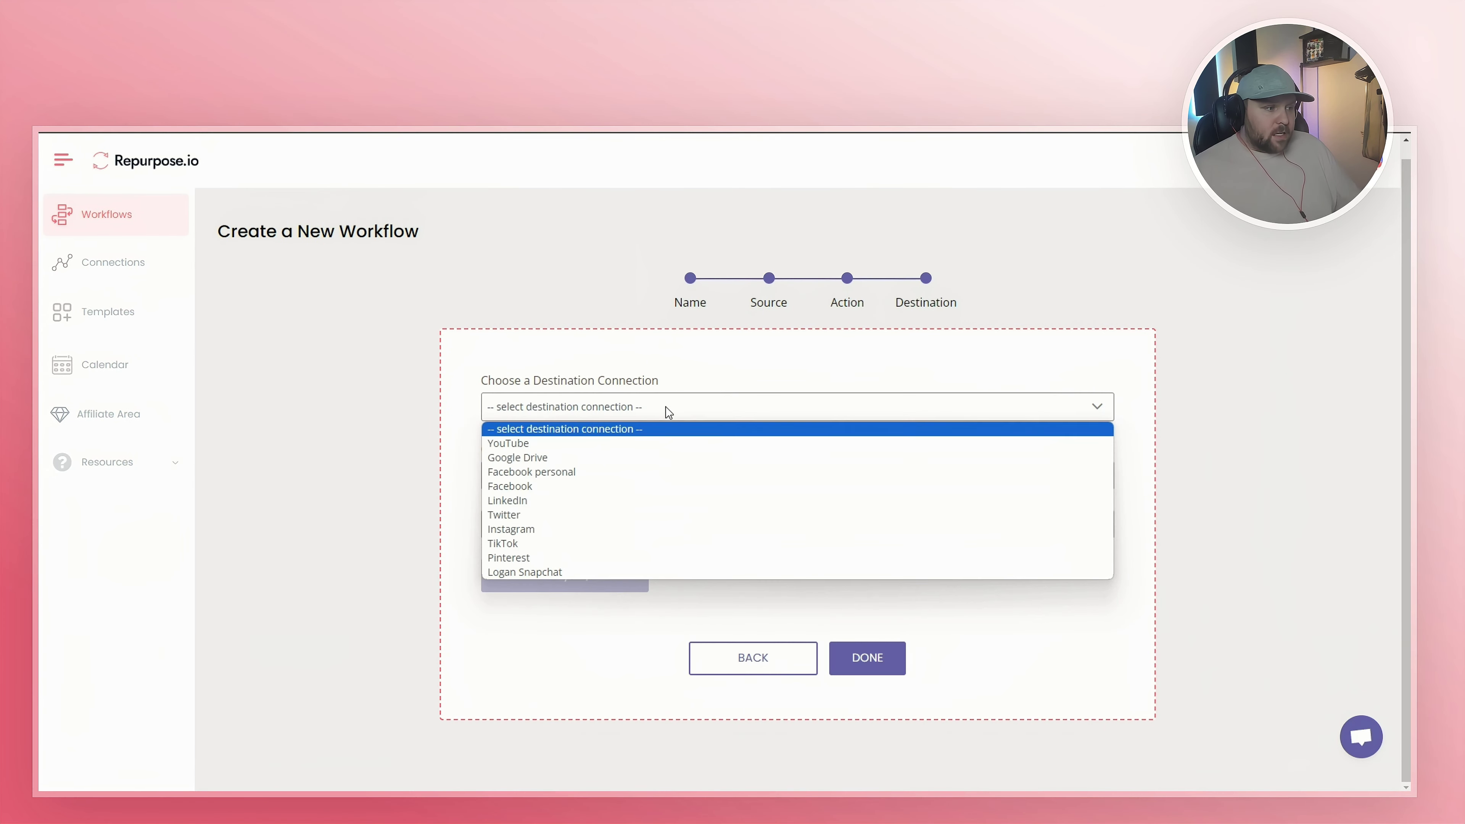
click(566, 543)
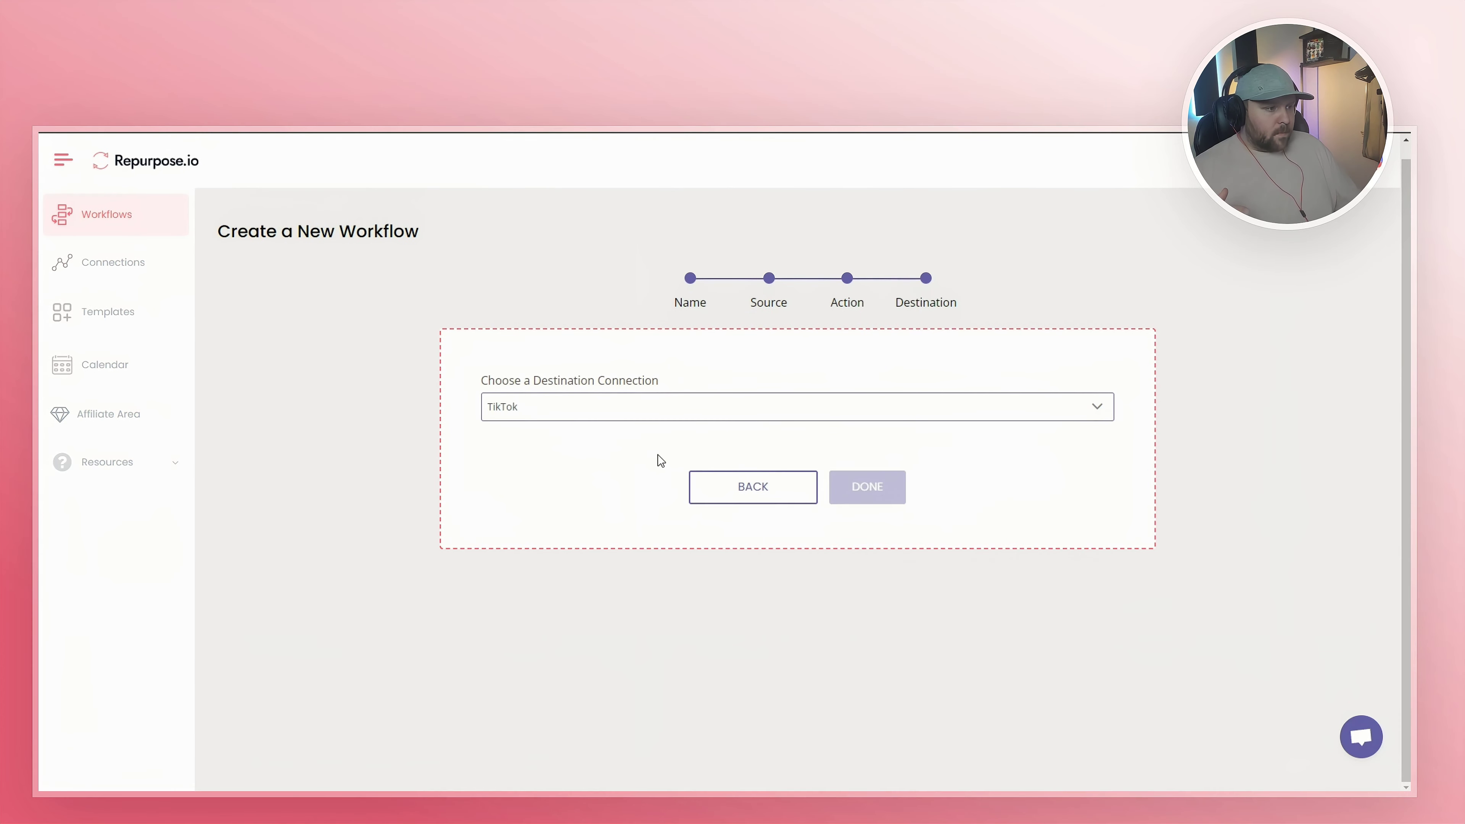
click(874, 500)
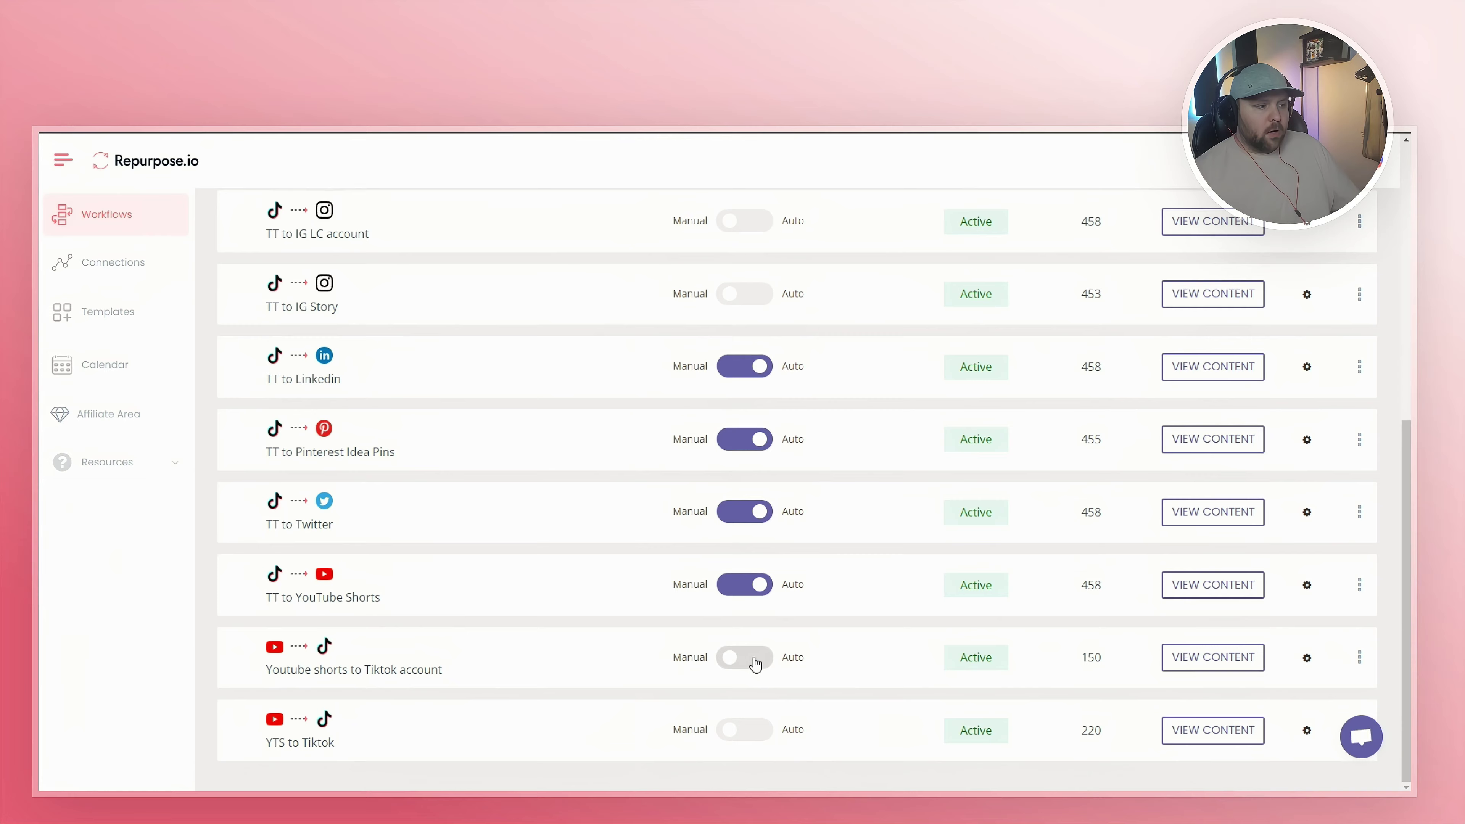
Step: Switch the workflow to Auto, publishing 'As soon as possible', and enable auto publish
click(754, 658)
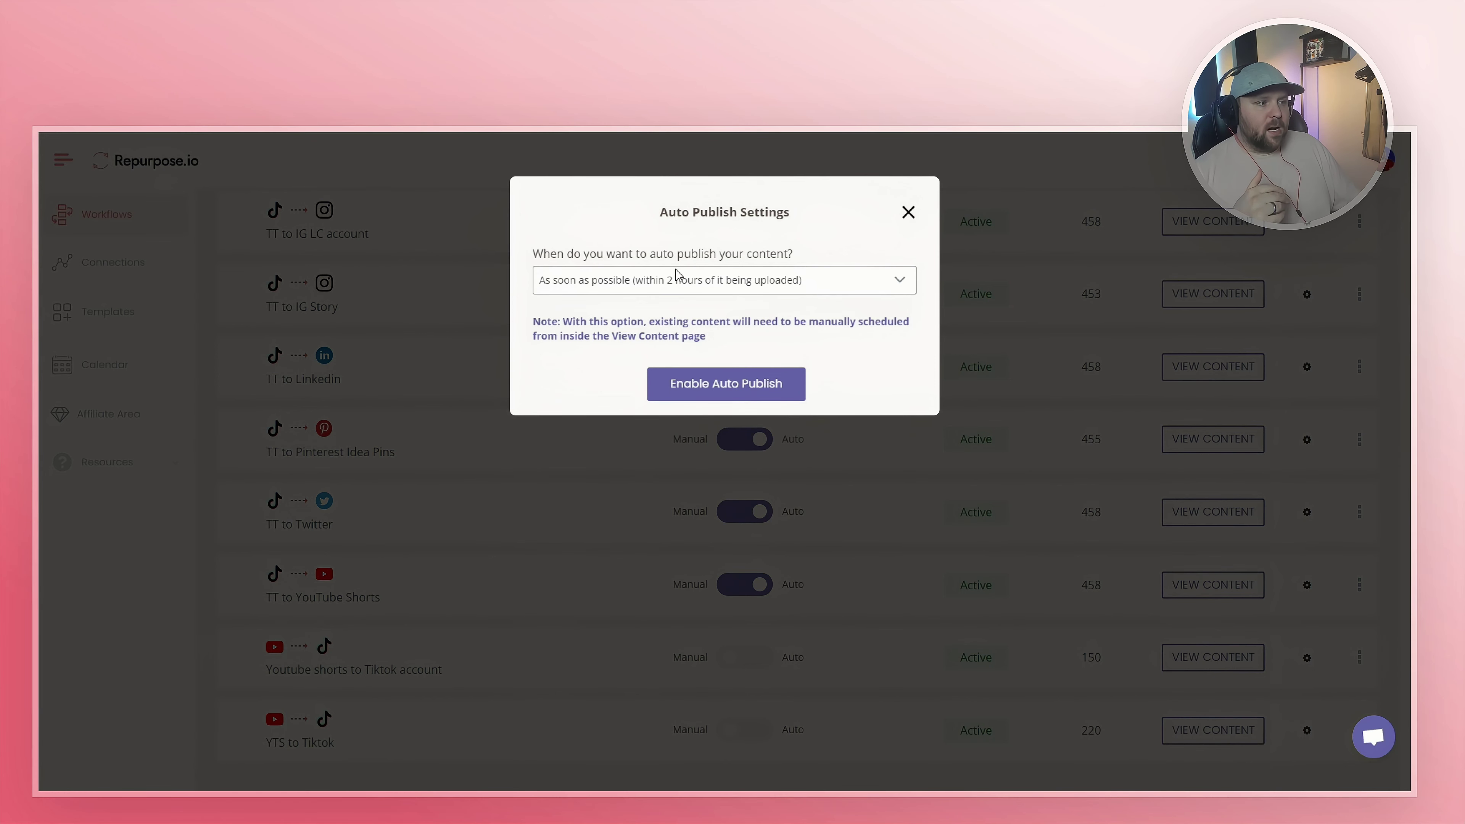
click(692, 282)
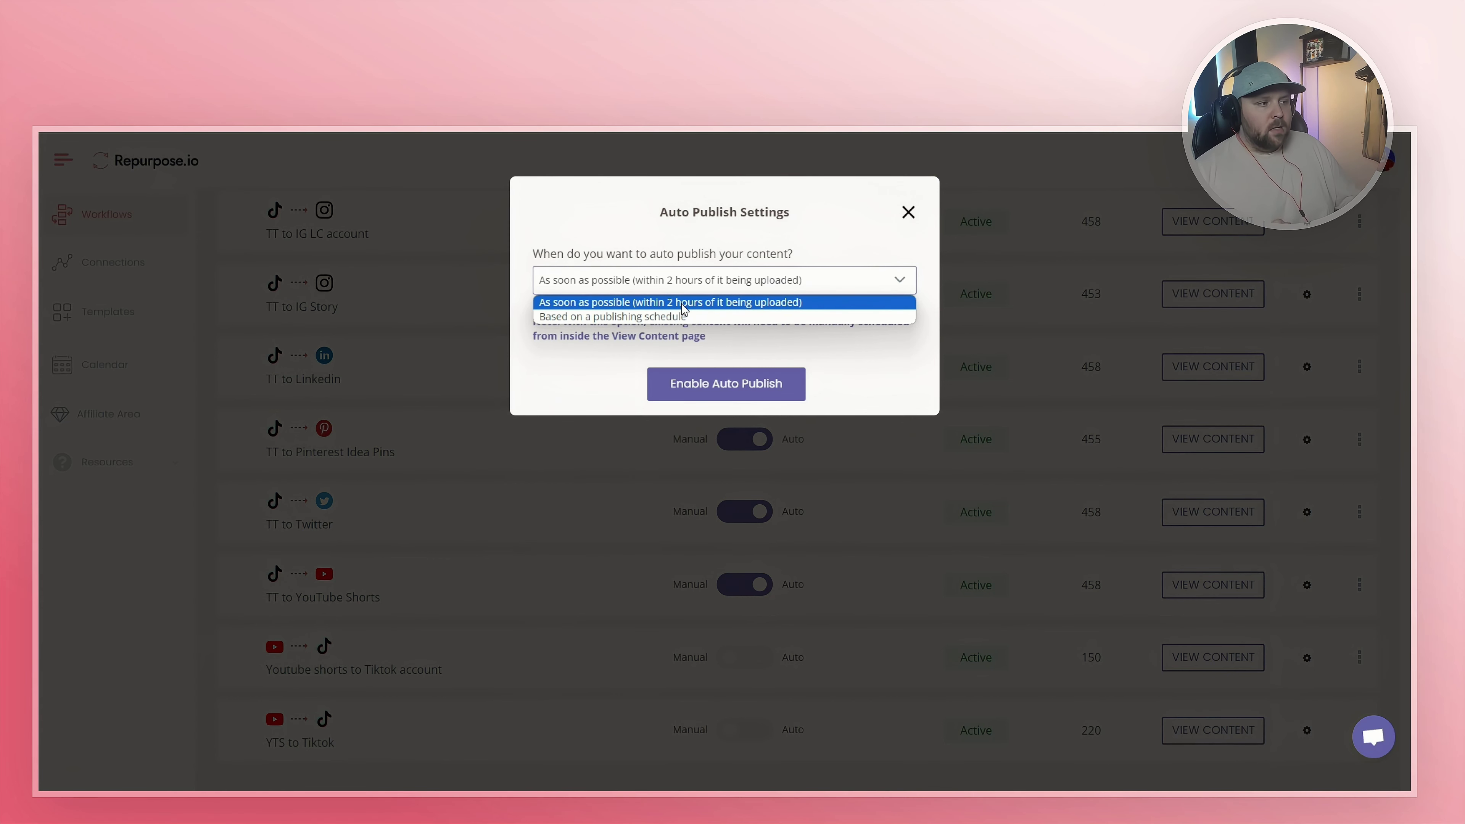
click(682, 304)
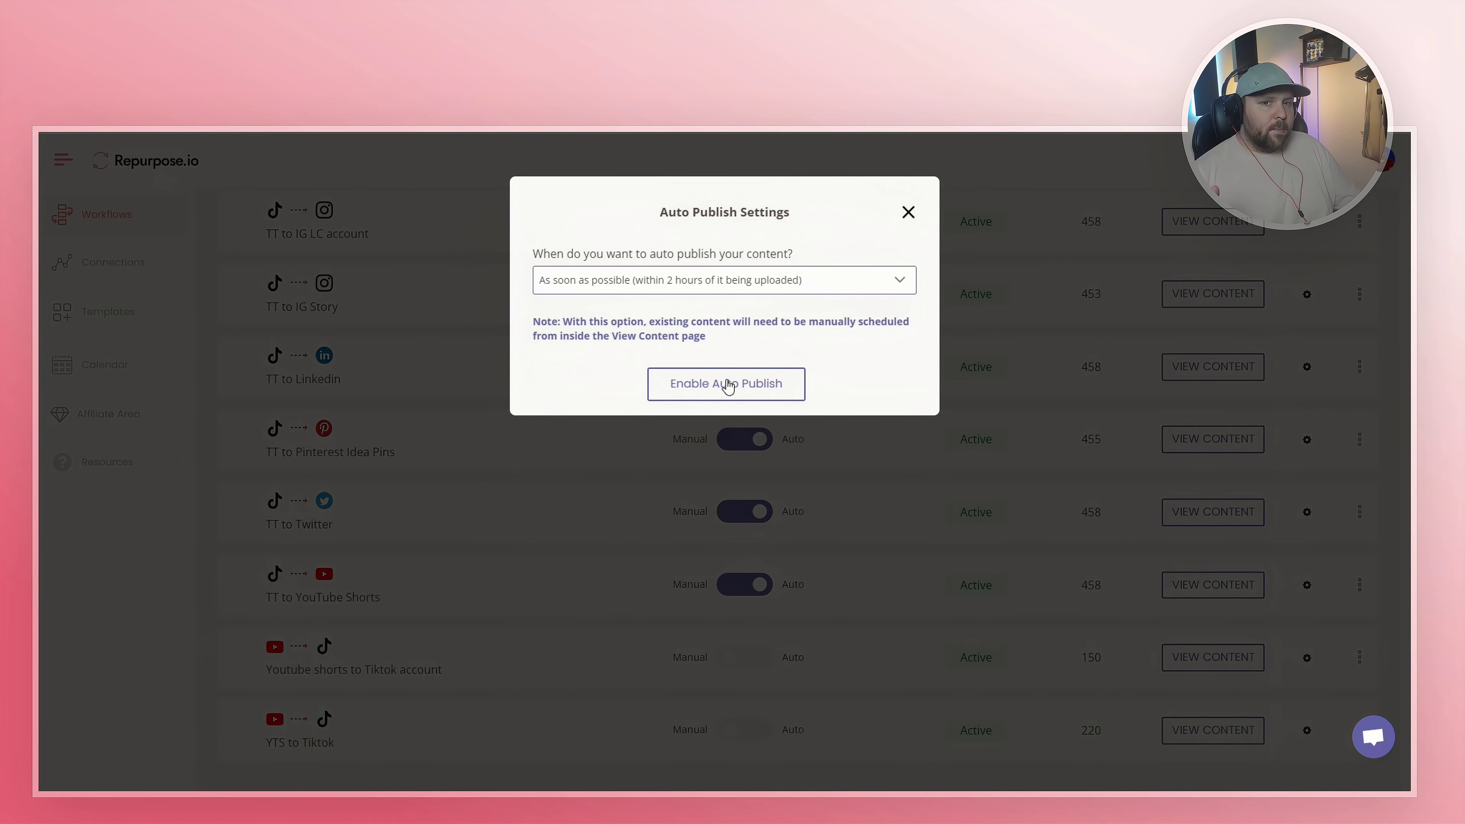
click(728, 384)
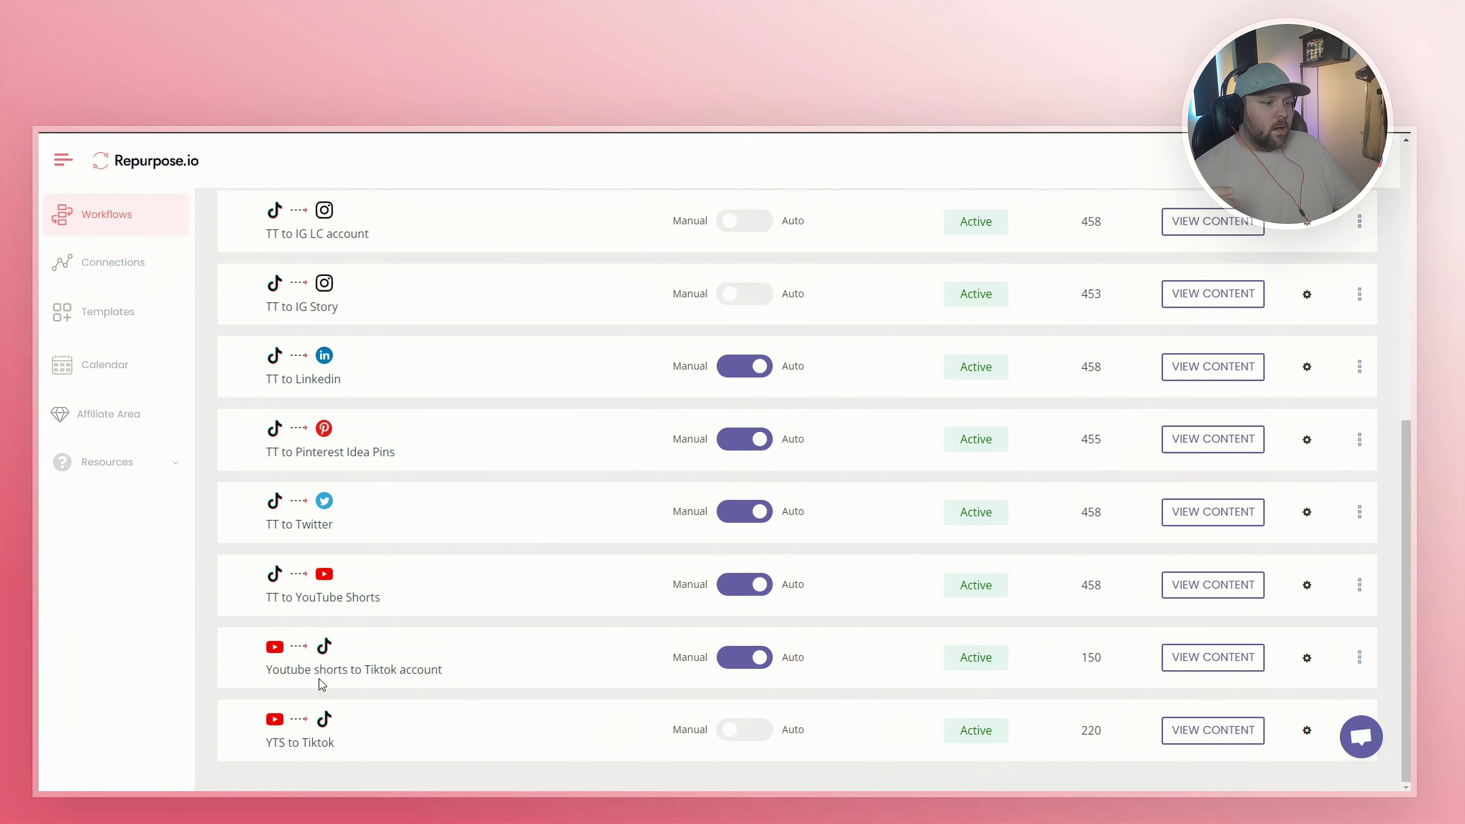
Step: Highlight the 'Youtube shorts to Tiktok account' workflow title, then clear the selection
drag(271, 672, 442, 670)
click(442, 669)
drag(267, 672, 474, 668)
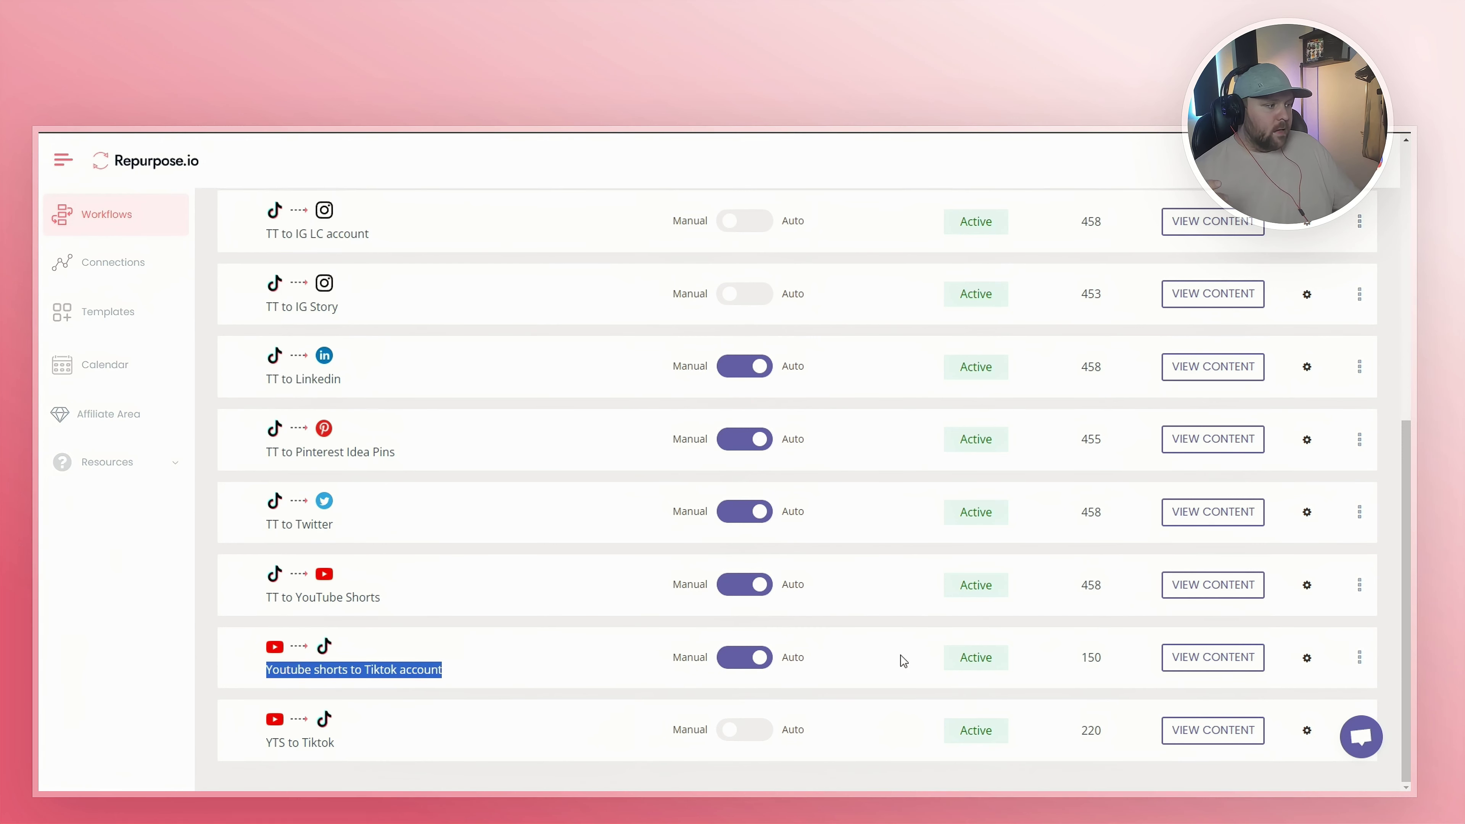
click(853, 670)
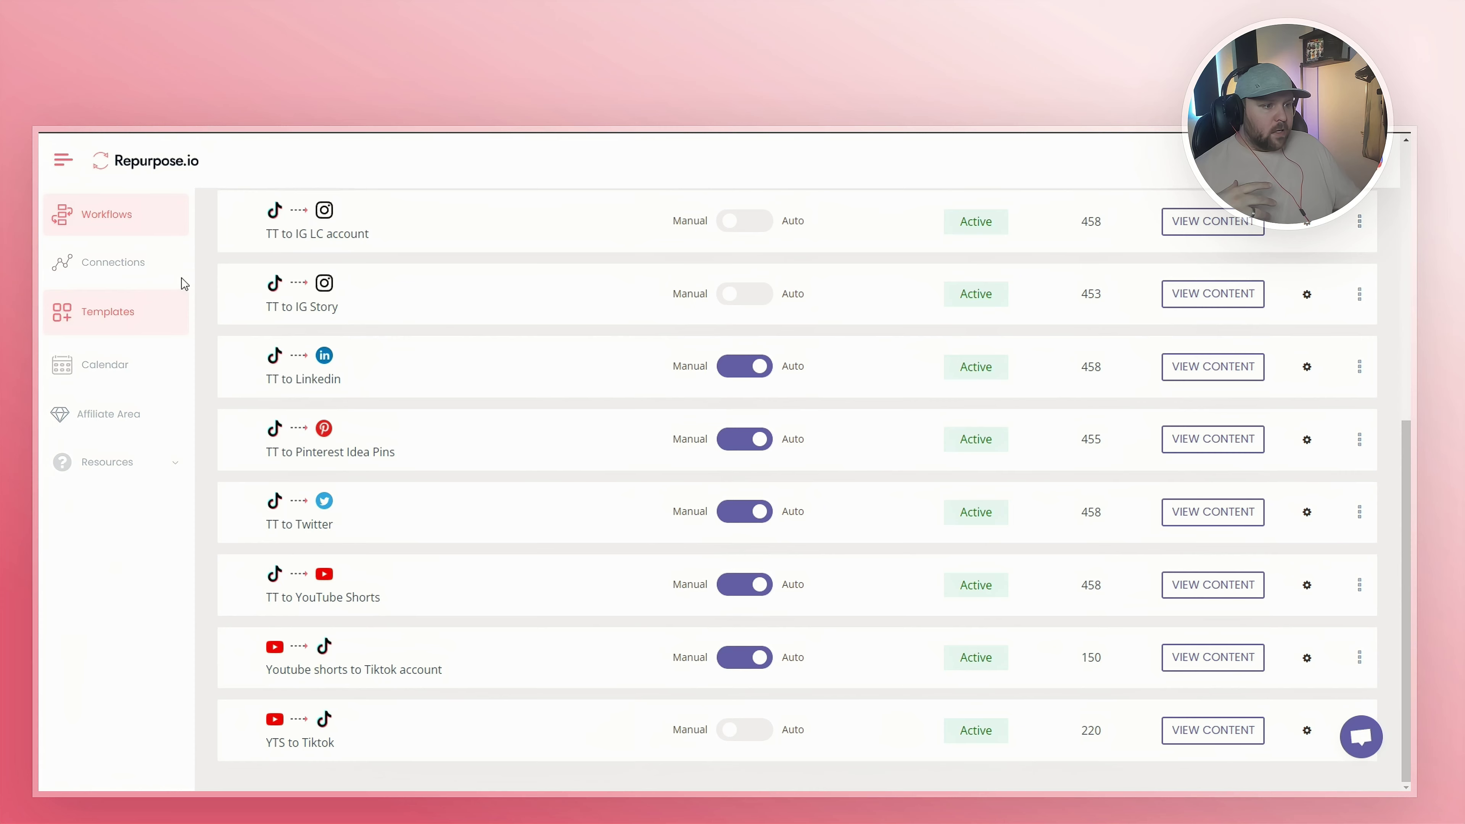
Step: Start another new workflow and enter the name 'Youtube Shorts to Pinte'
scroll(338, 375, up, 8)
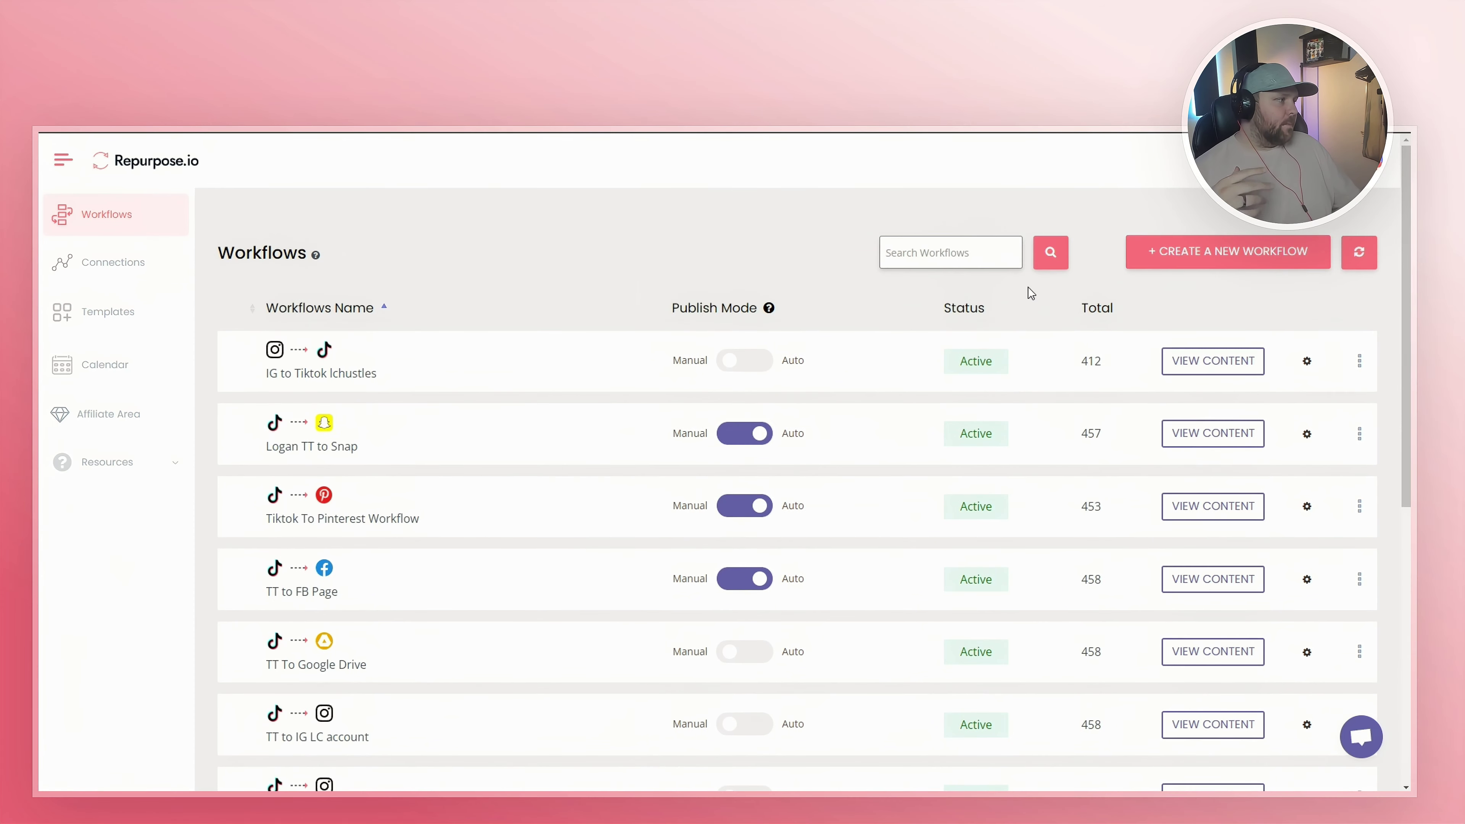
click(1238, 263)
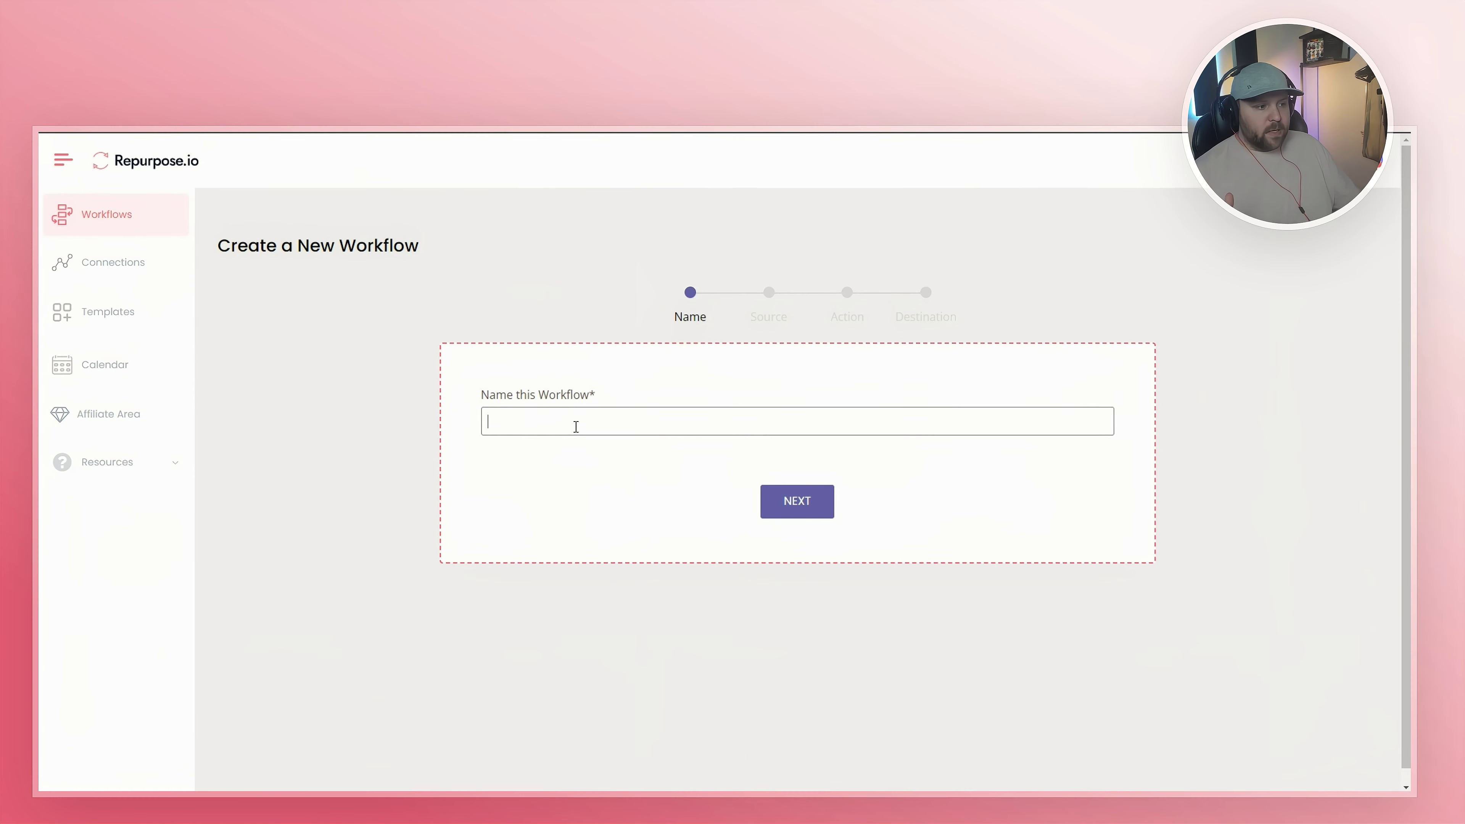
click(579, 421)
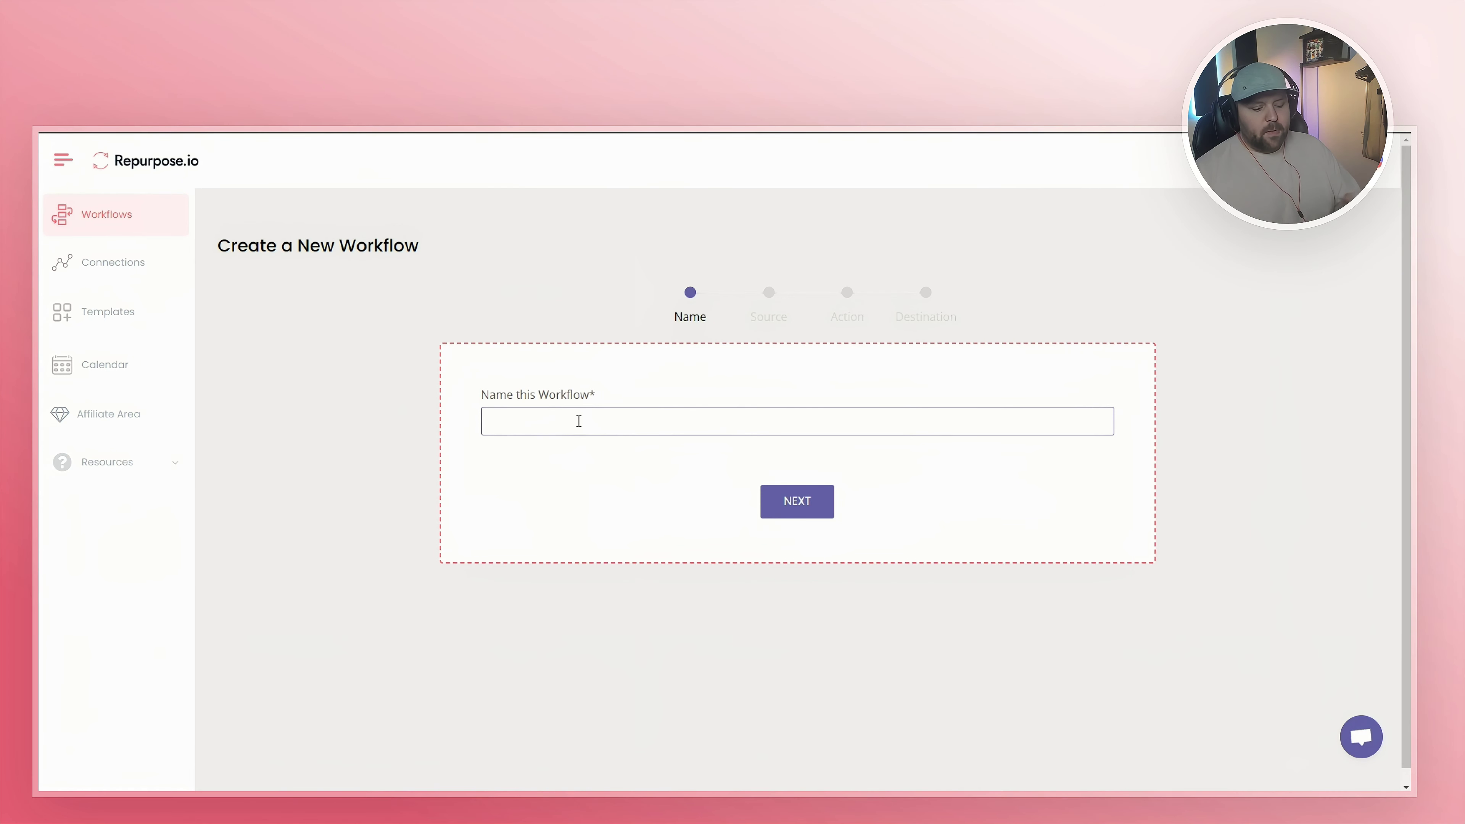
text(Youtube )
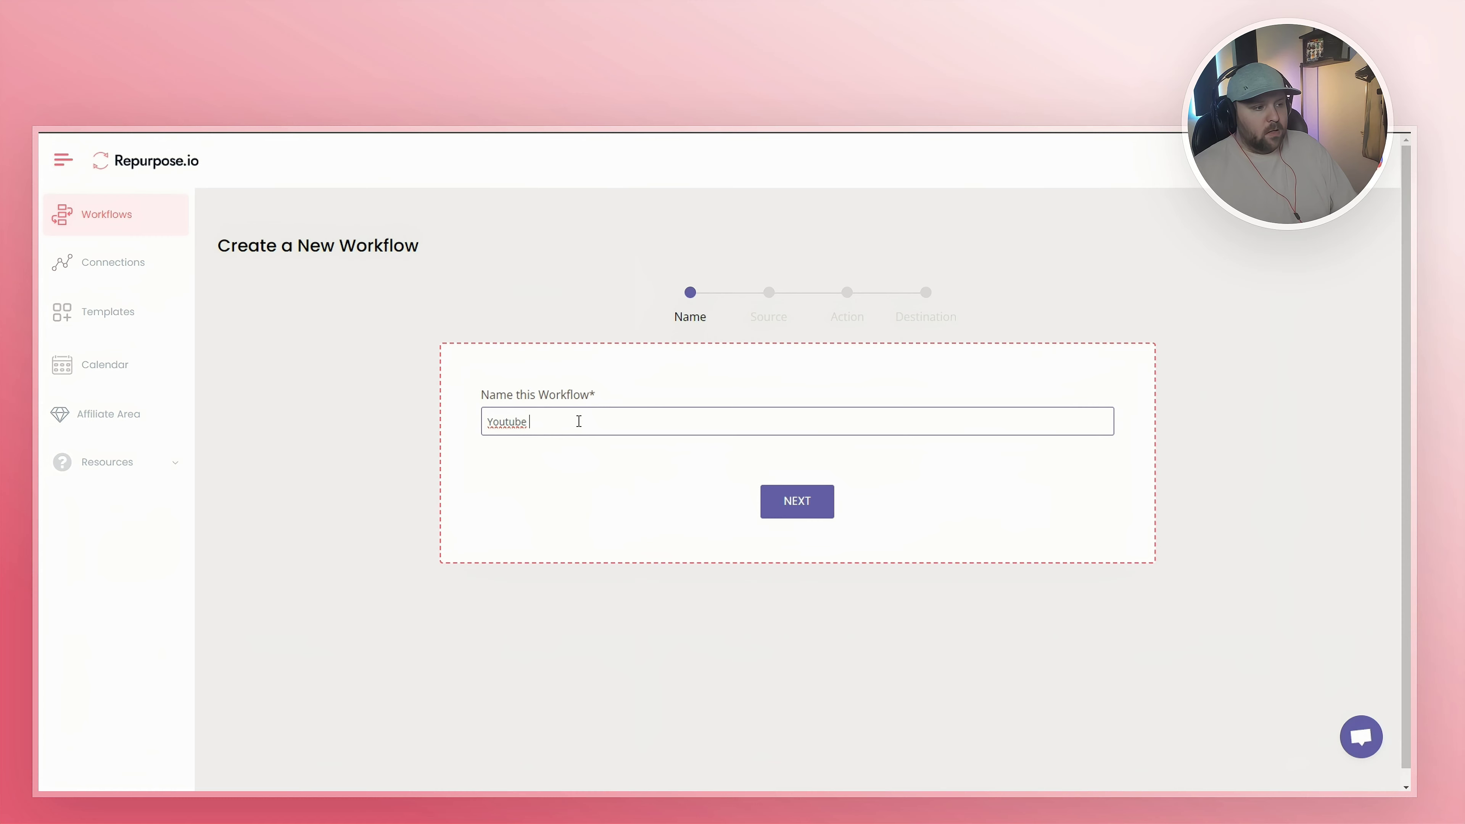
text(Shorts to P)
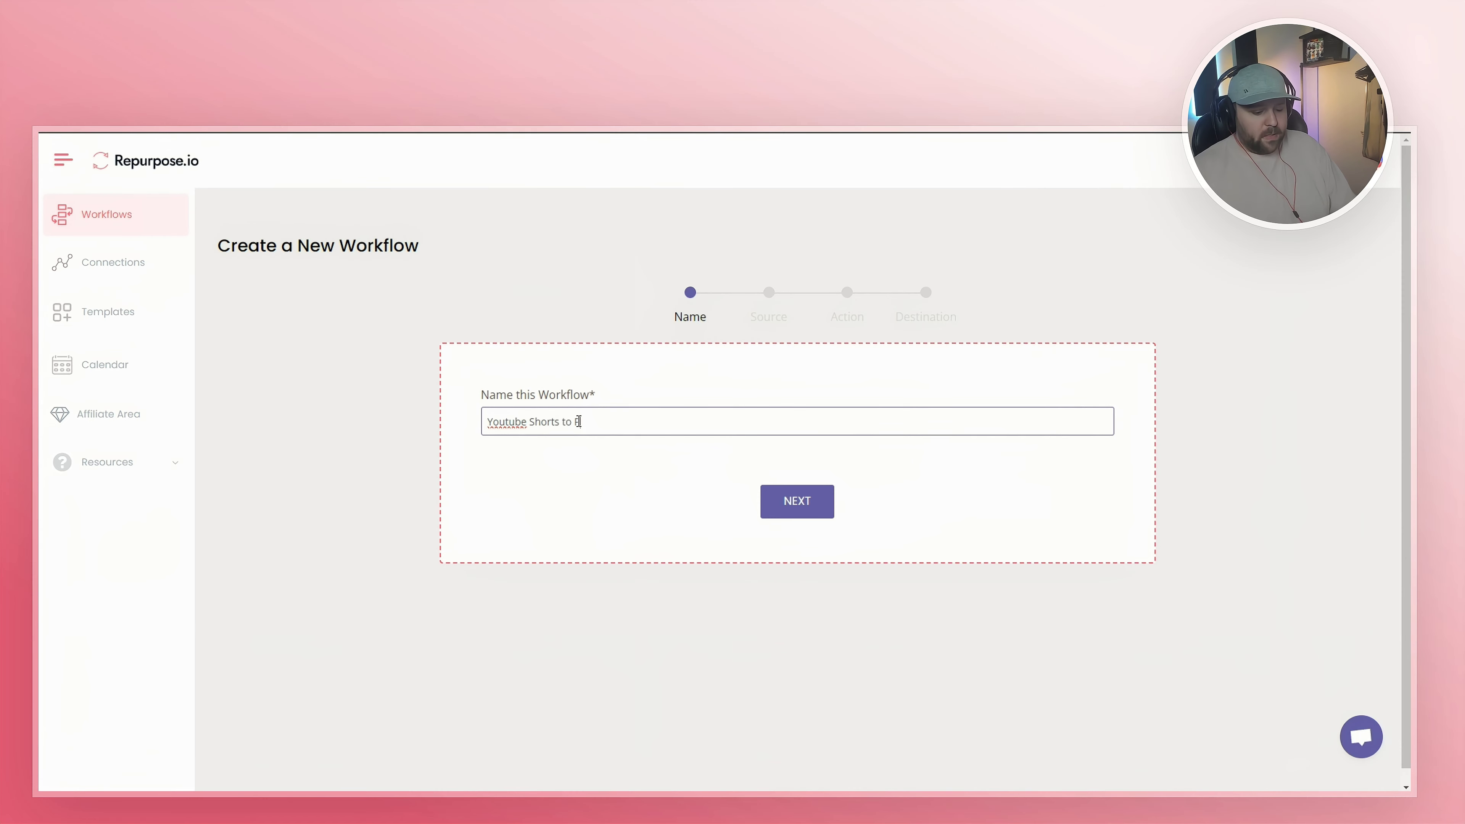
text(interest)
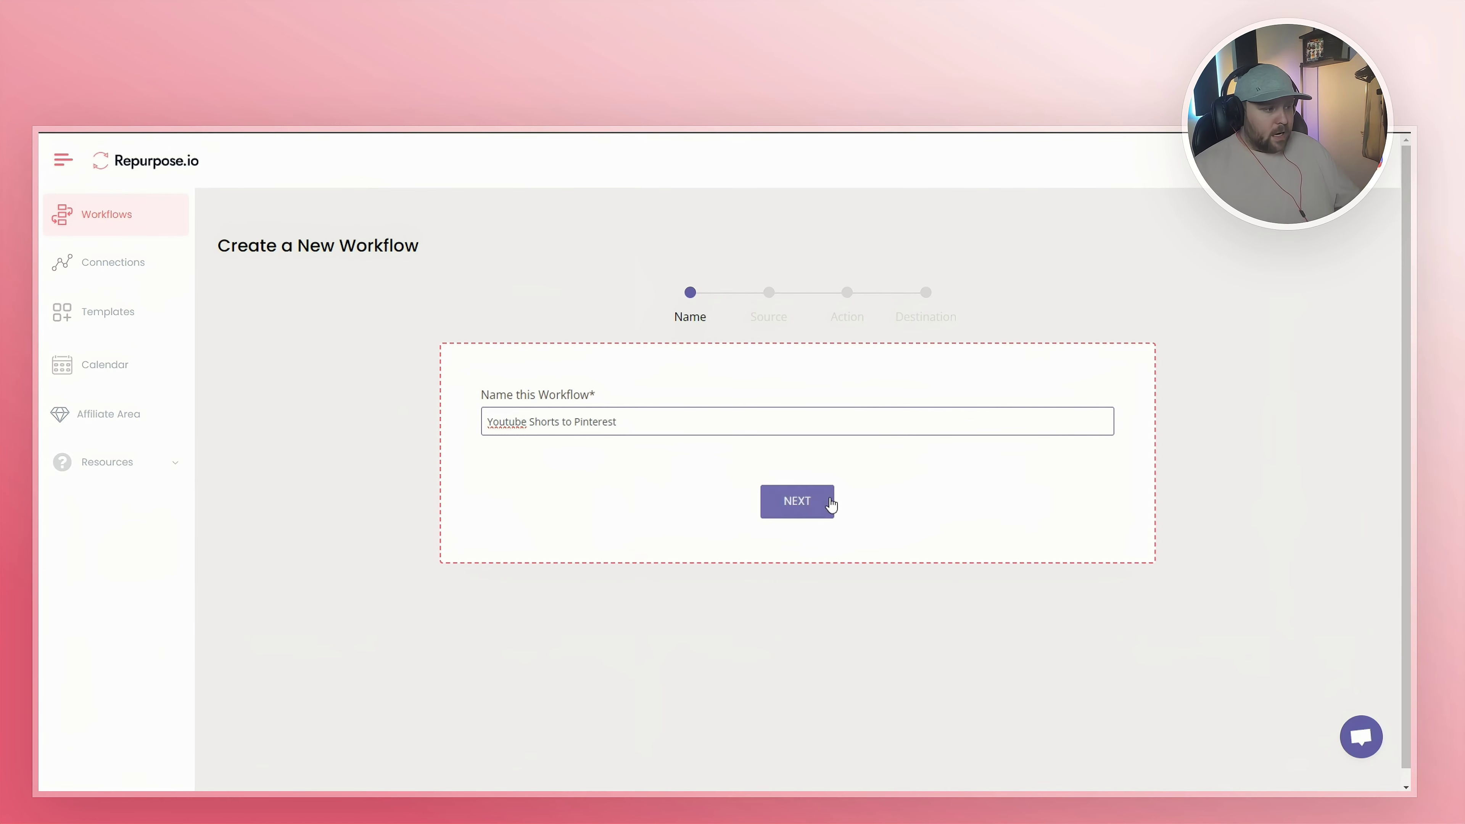
Step: Set the source type to YouTube with the YouTube Shorts video type
click(829, 499)
click(646, 423)
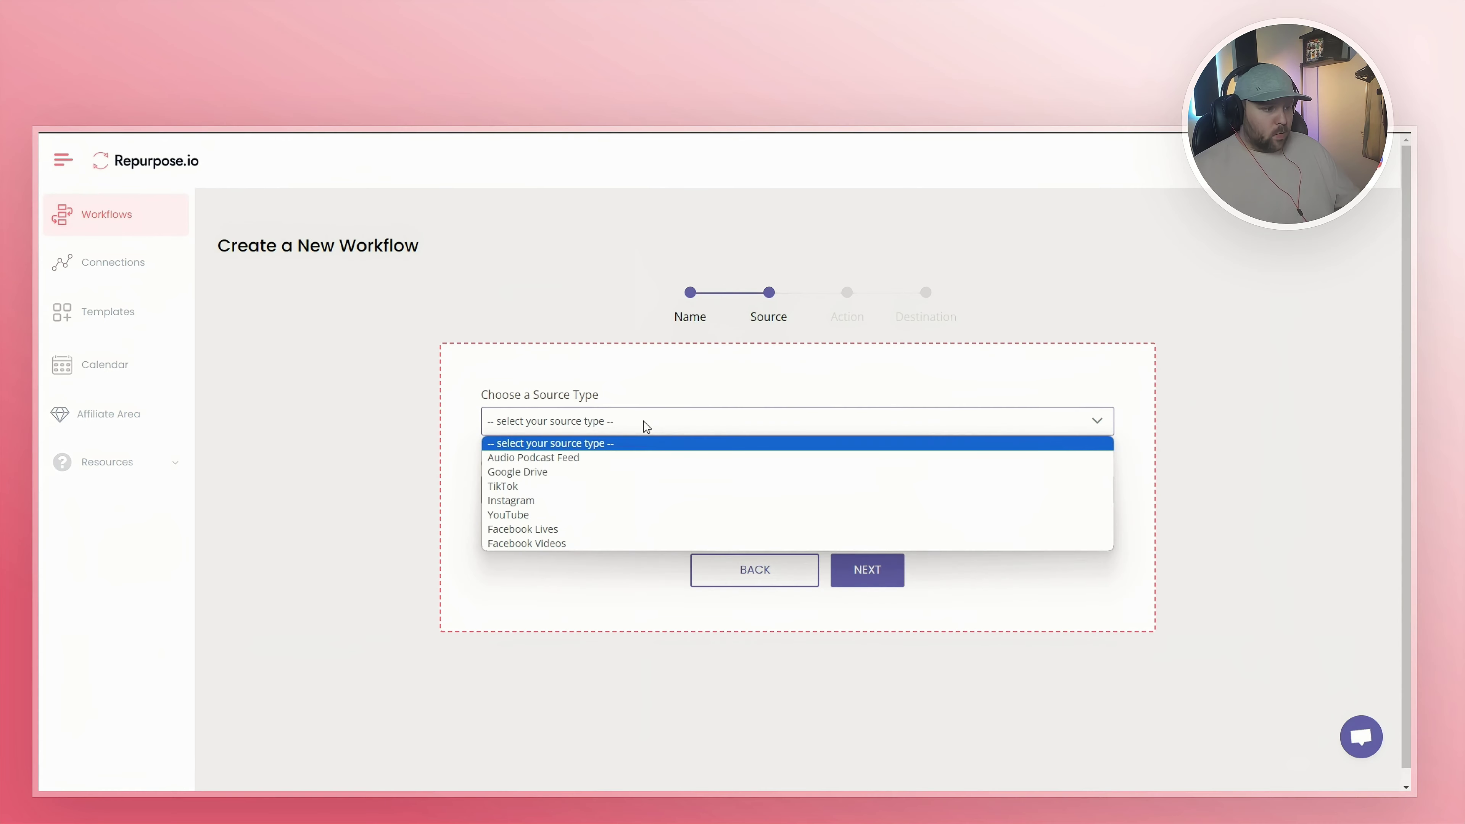
click(606, 516)
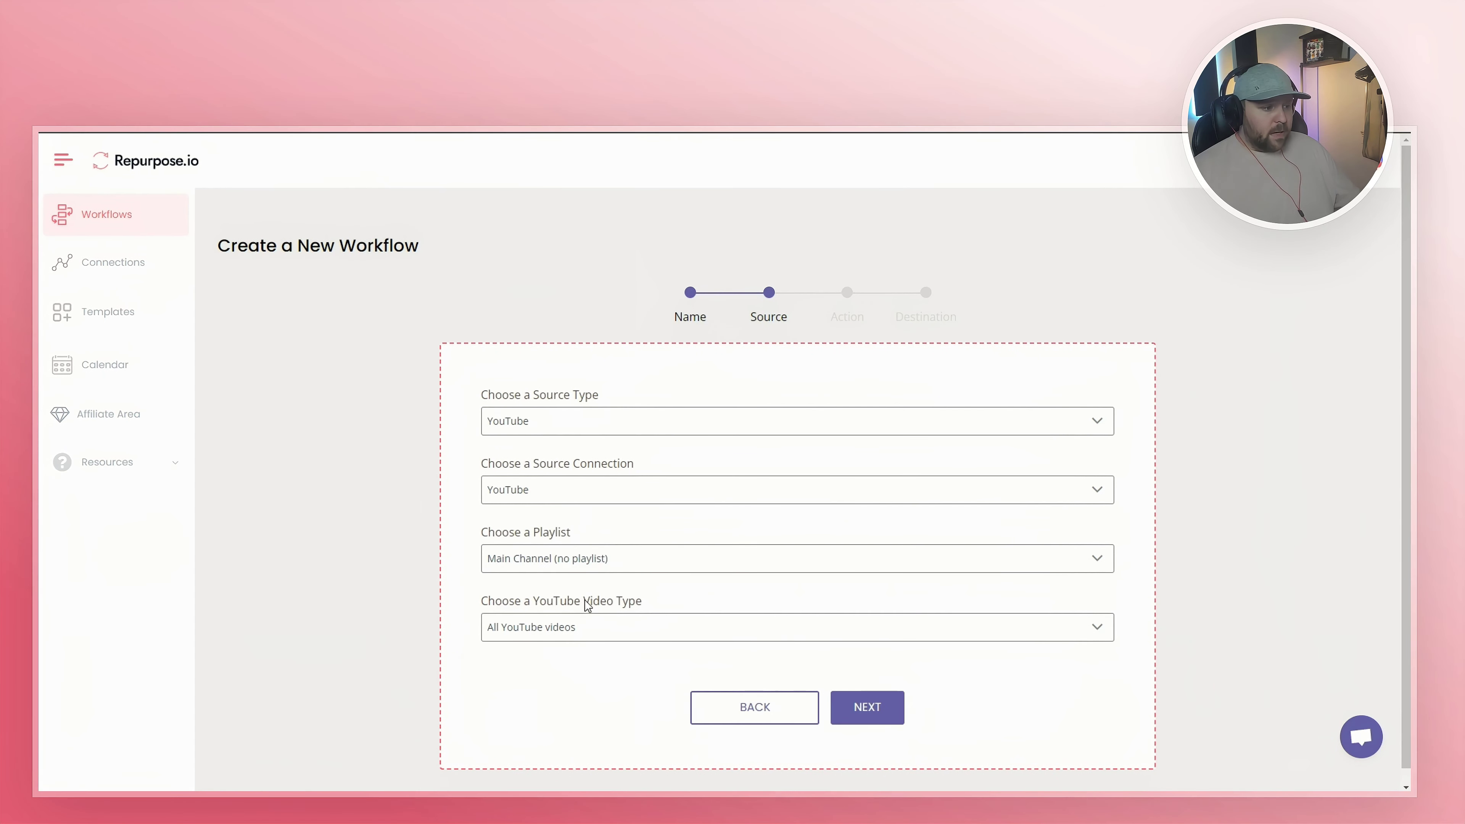
click(584, 627)
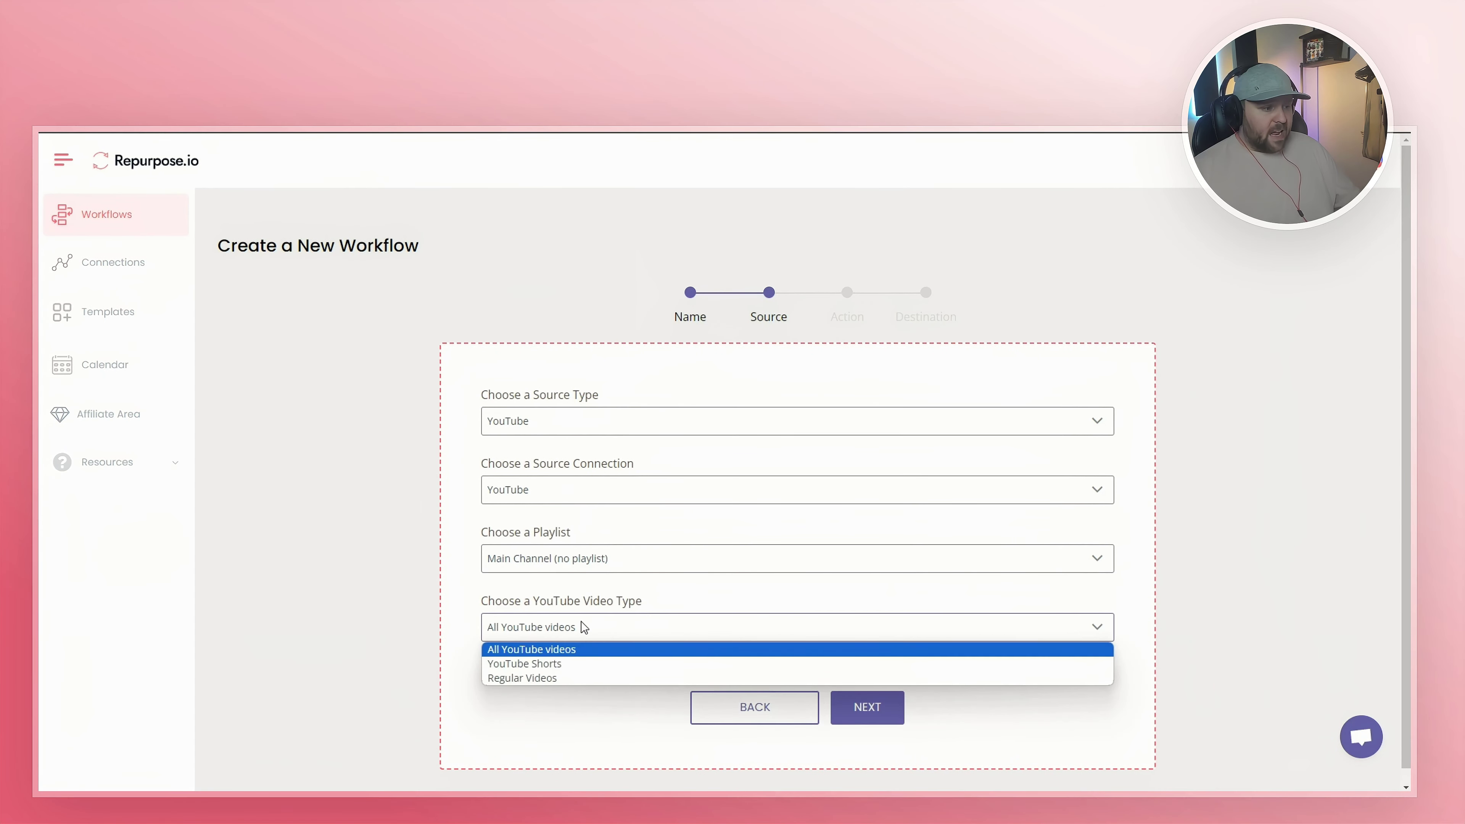
click(568, 664)
Step: On the action step, keep Upload Video with the Full Video portion
click(867, 708)
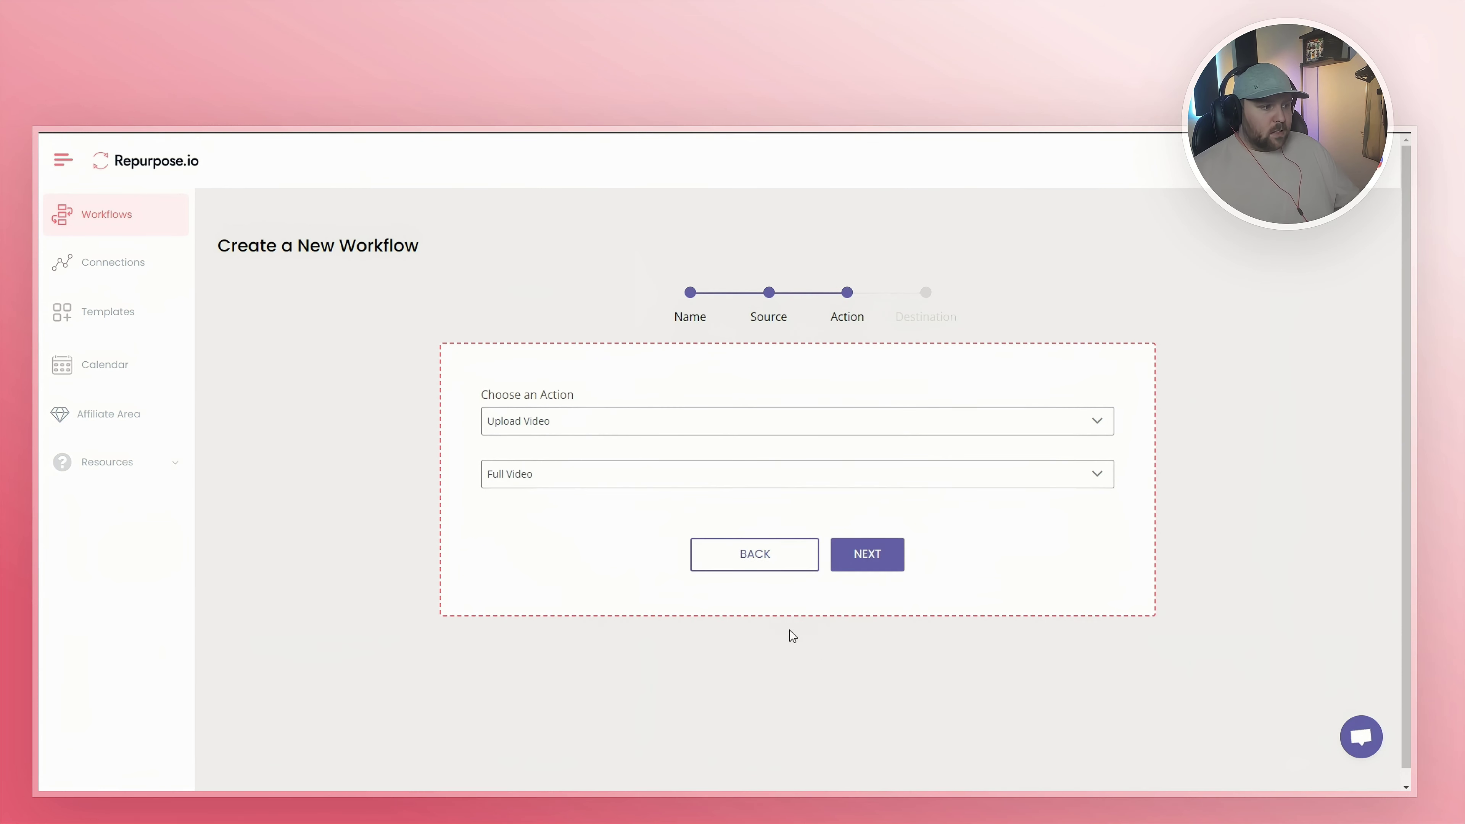
click(593, 427)
click(593, 427)
click(613, 476)
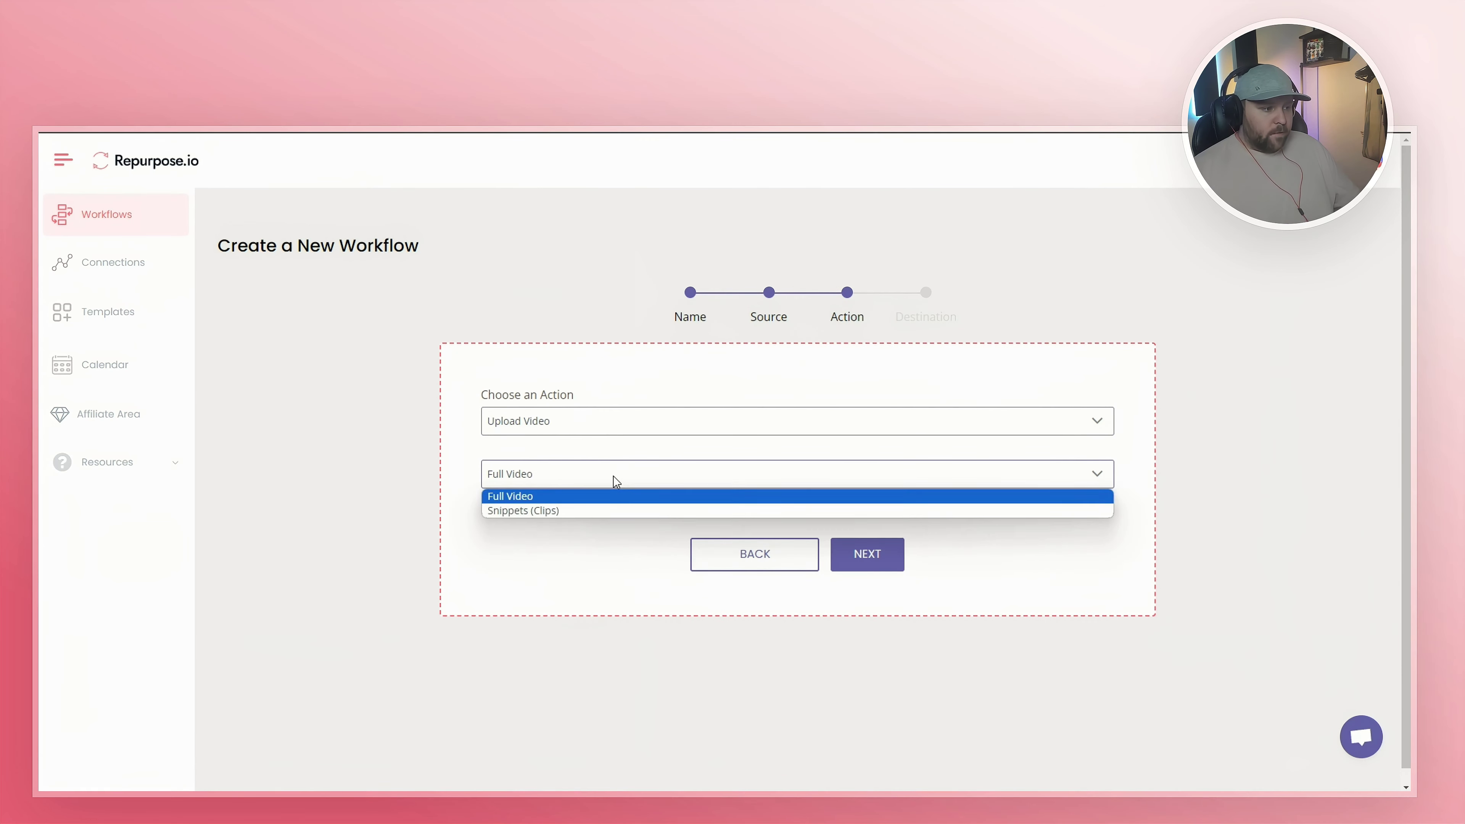
click(614, 477)
Step: Set Pinterest as the destination, posting to the 'Books You Need for Marketing' board
click(876, 553)
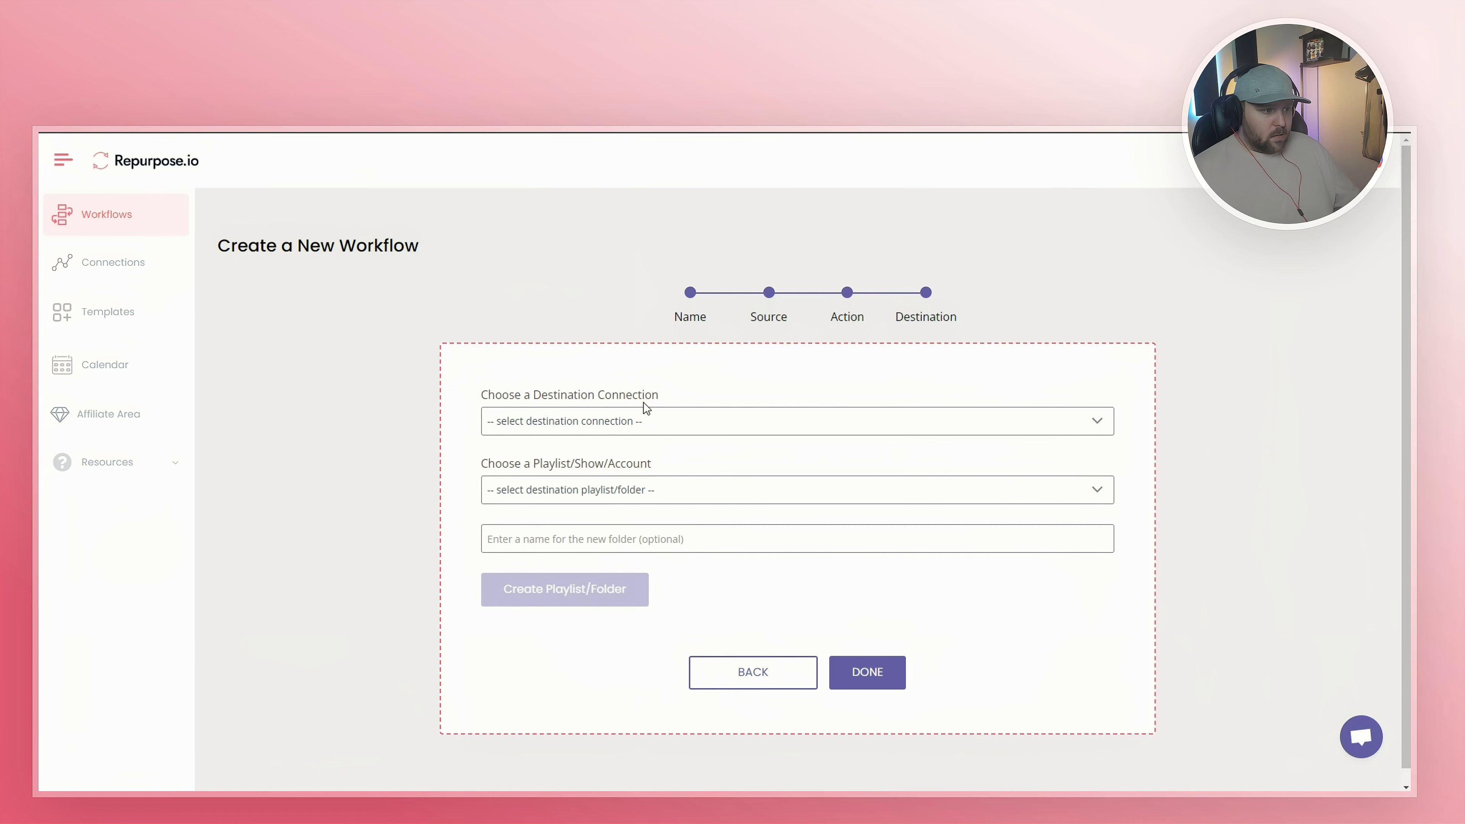
click(664, 421)
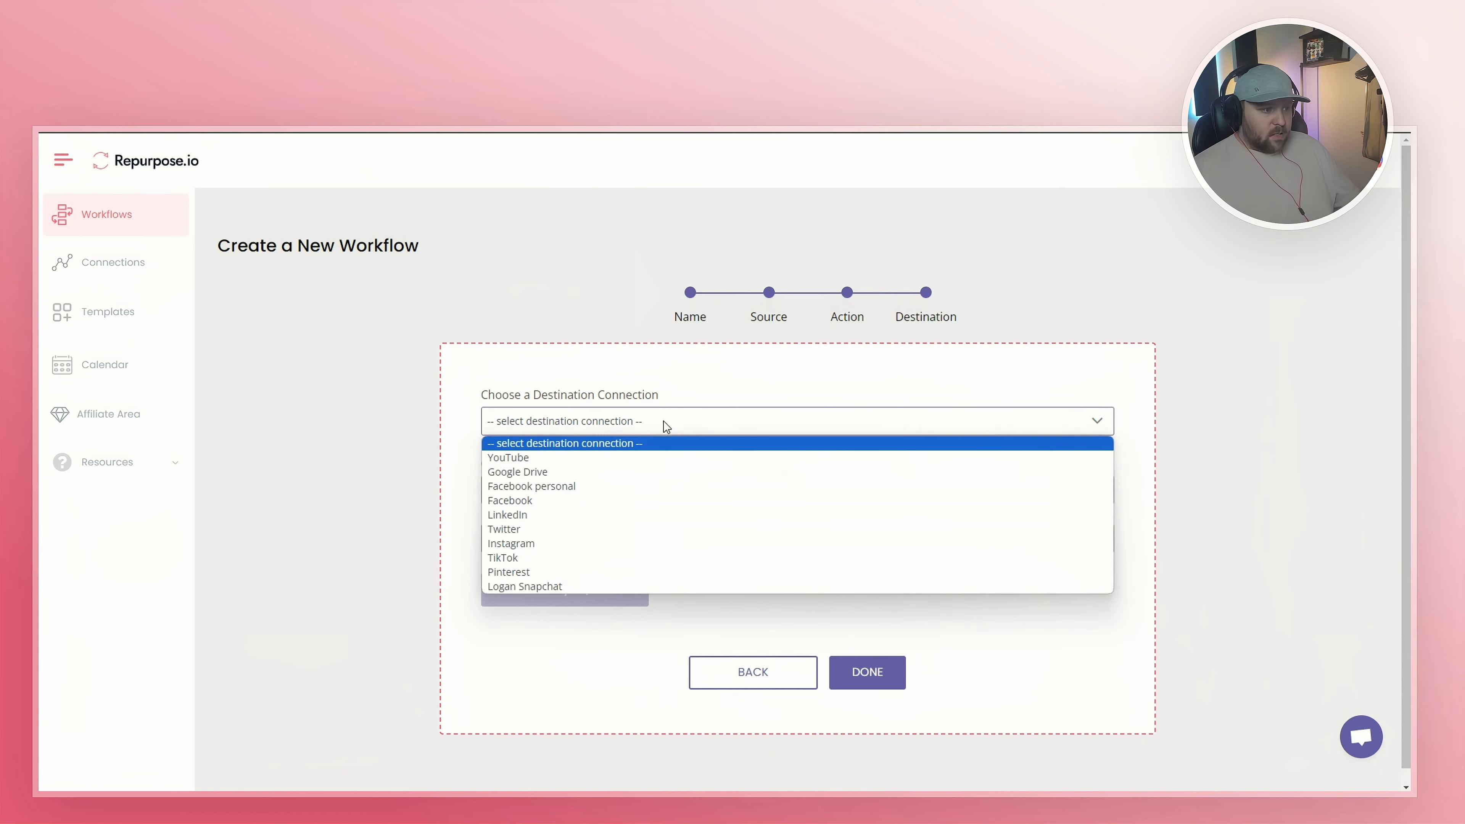
click(553, 571)
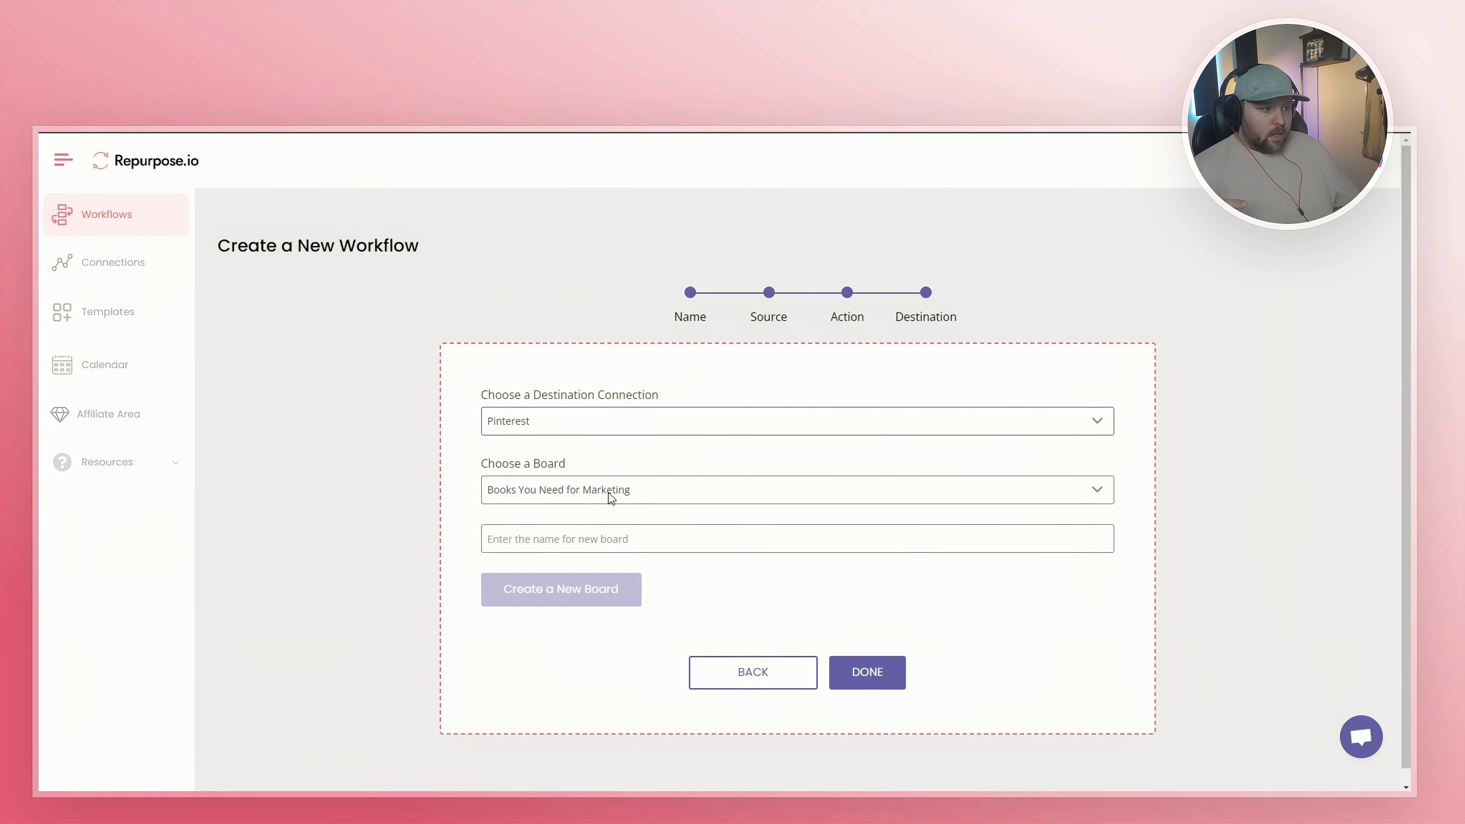
click(602, 491)
click(592, 508)
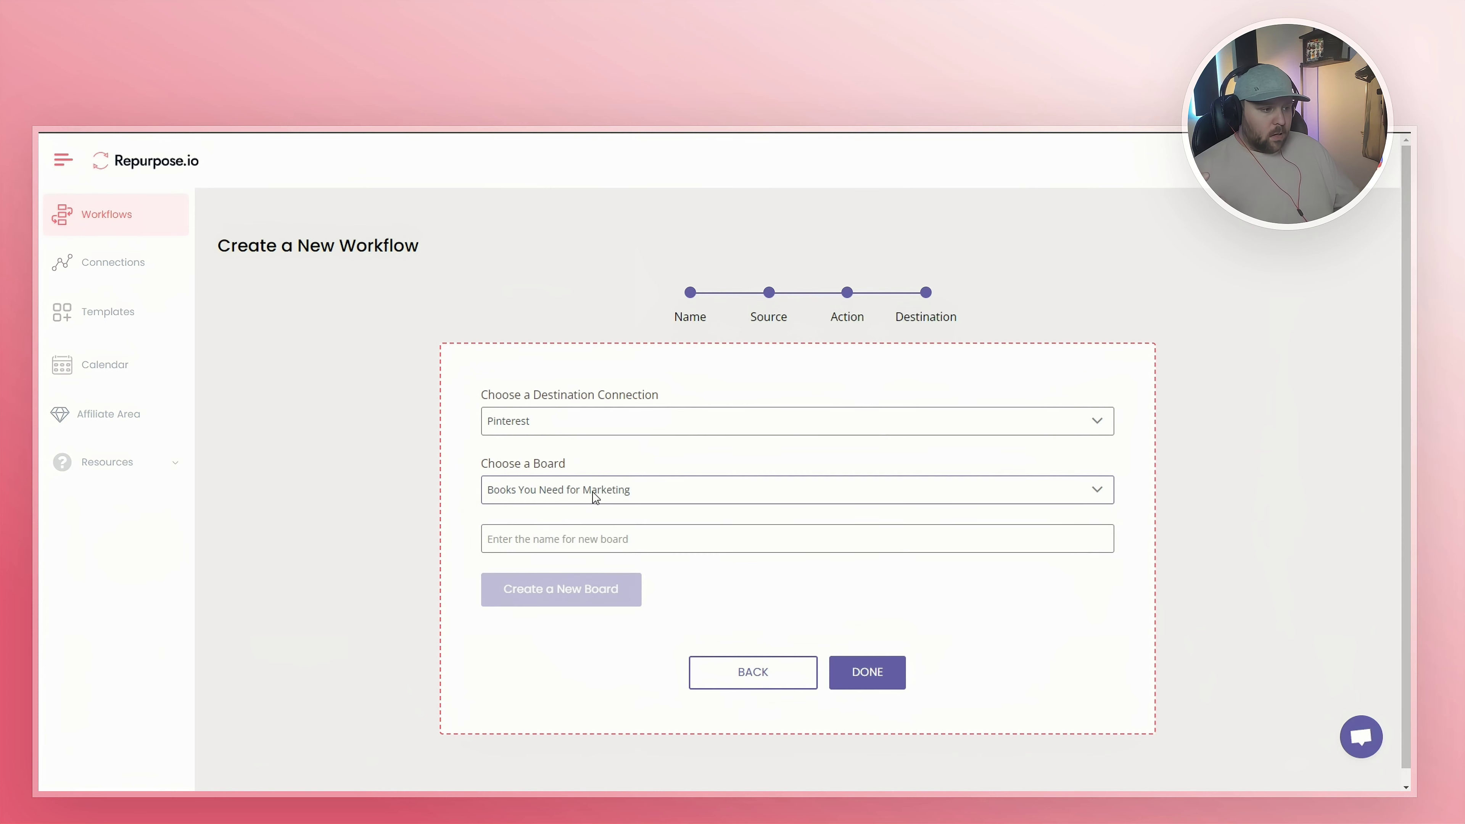